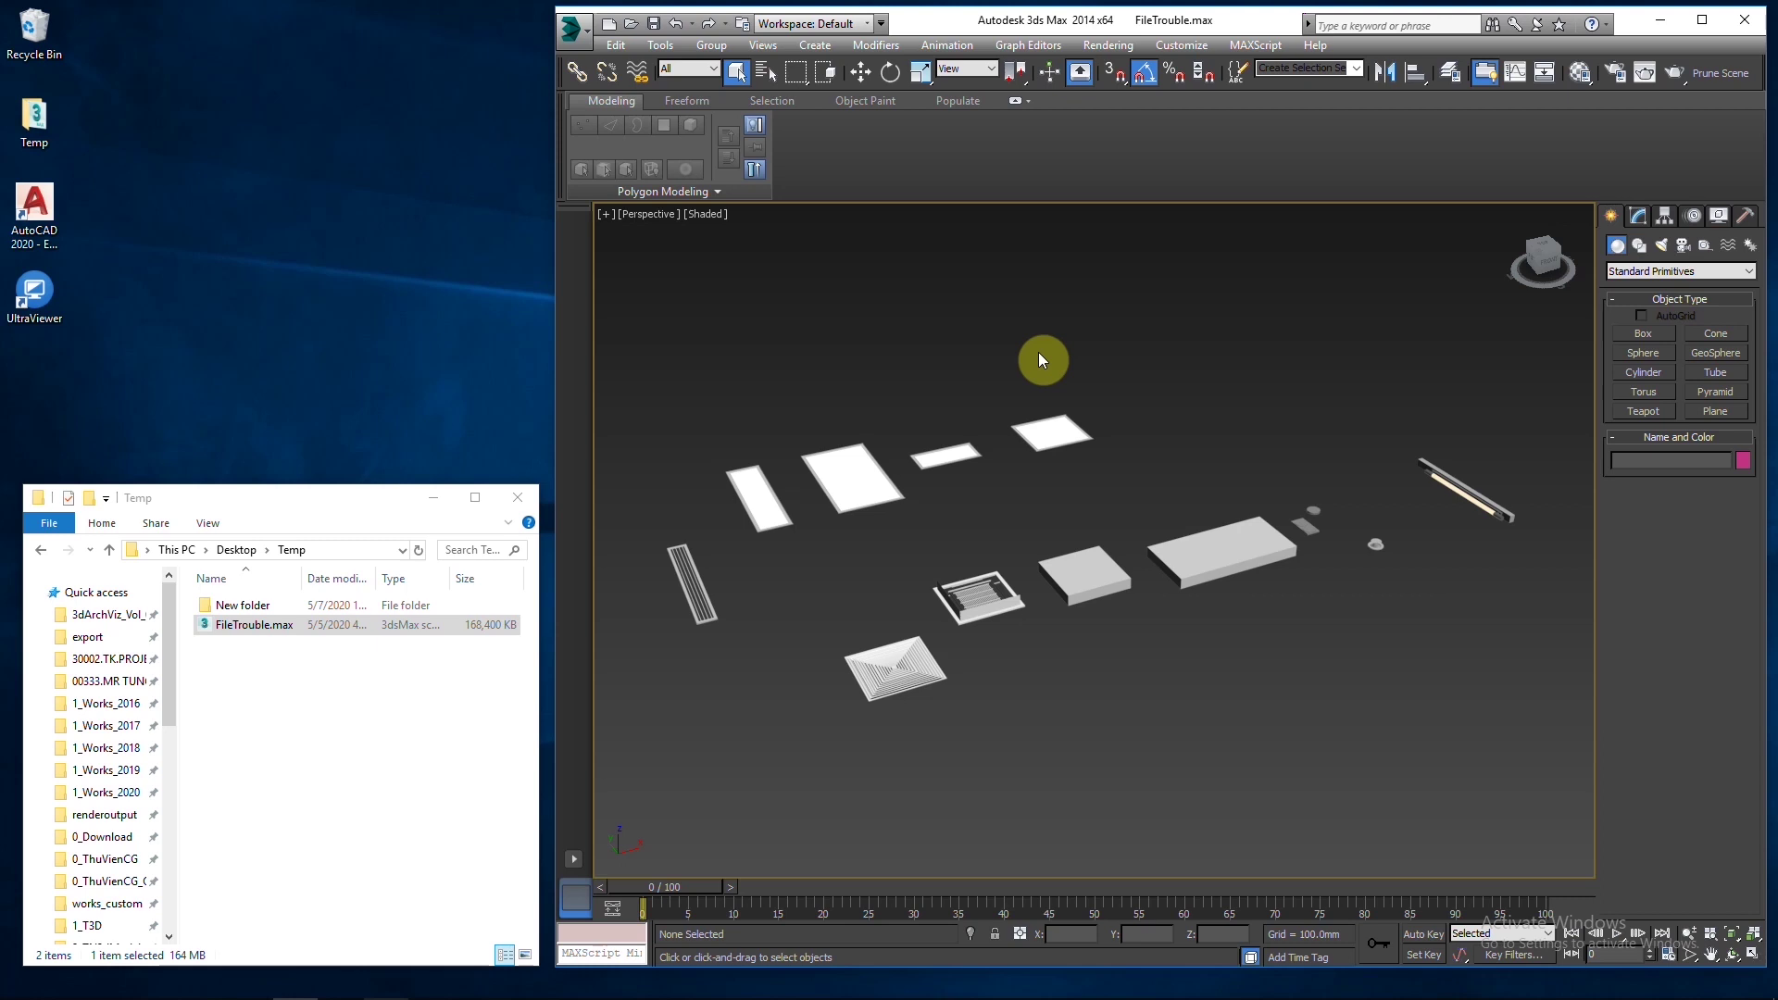
# Select all objects in the perspective viewport and turn on the polygon and vertex statistics display.
pyautogui.moveTo(637, 304); pyautogui.dragTo(1528, 762)
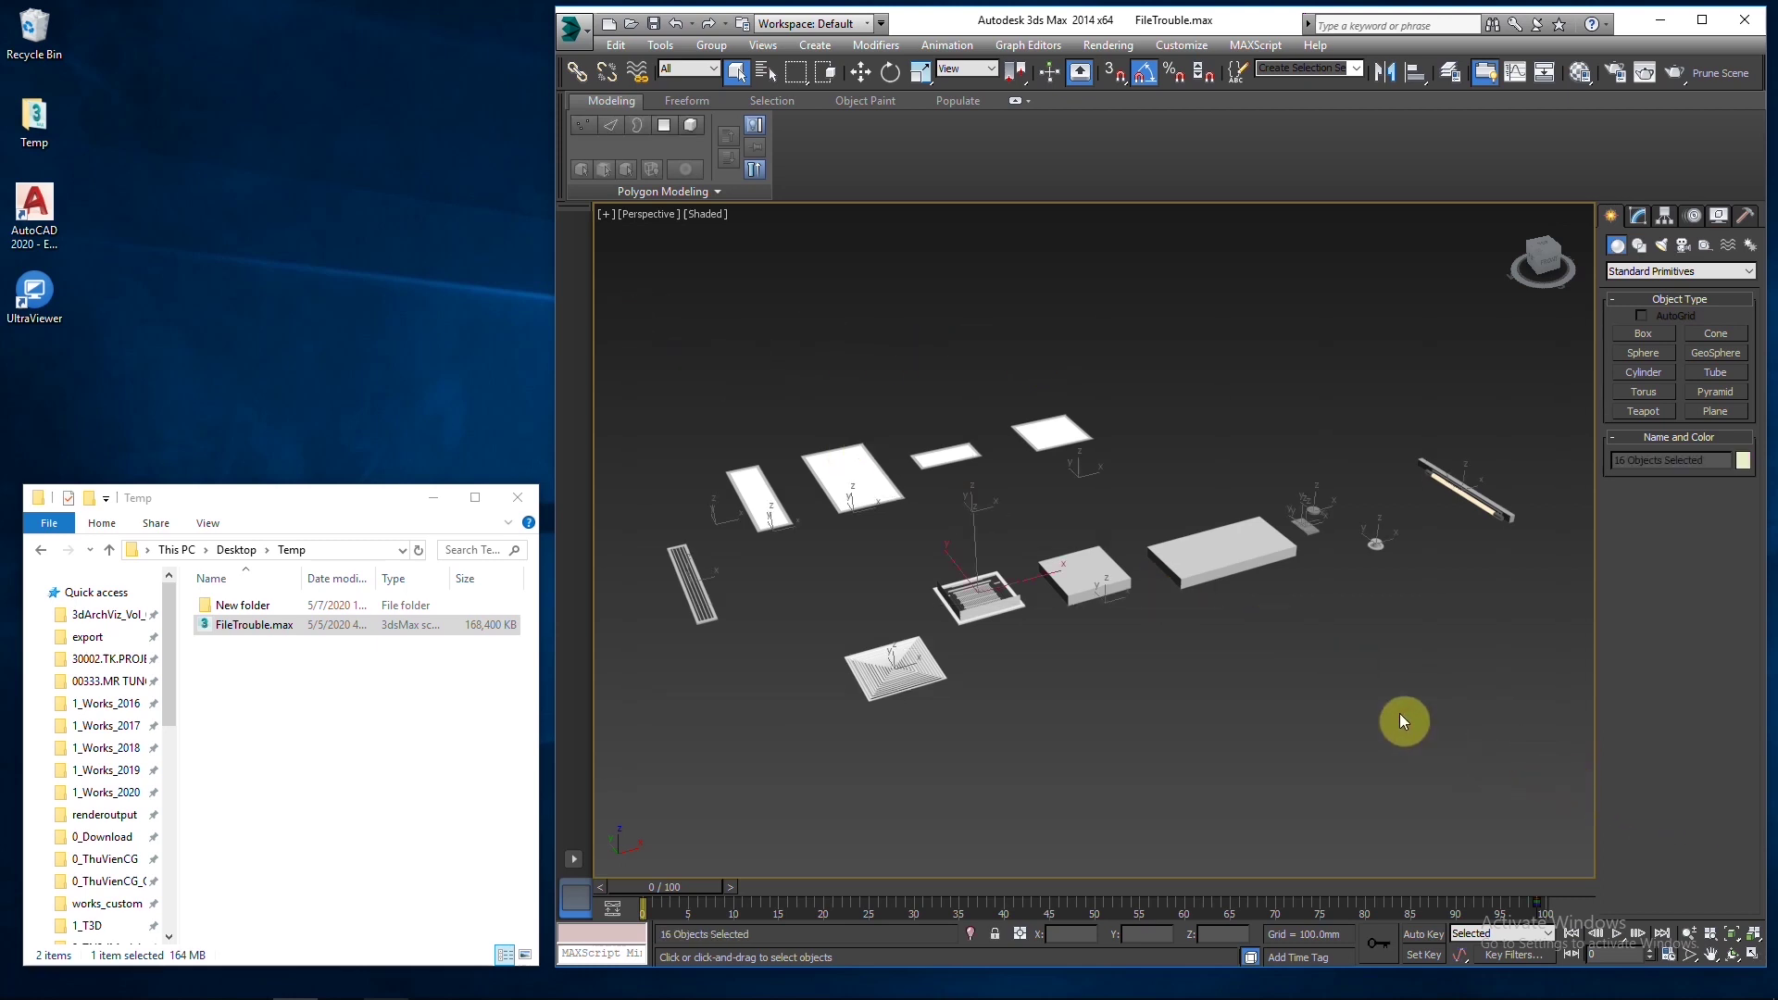
pyautogui.press('7')
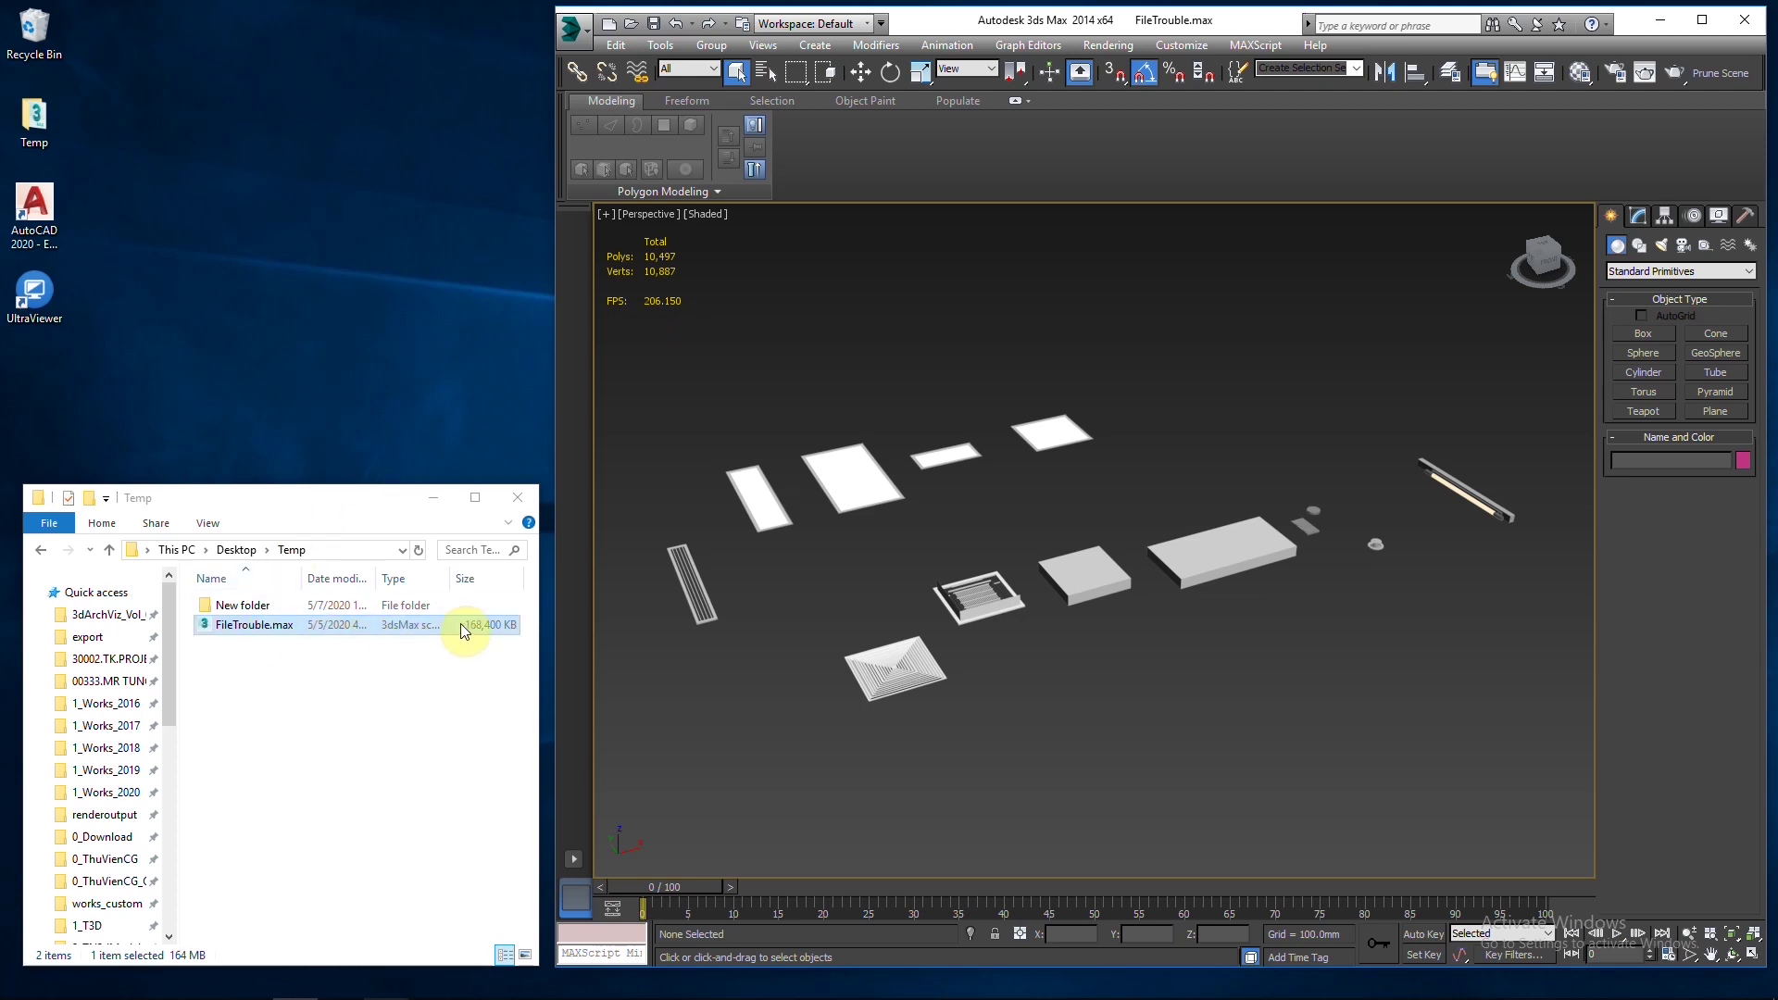
pyautogui.click(723, 645)
# Delete all objects from the scene and save the emptied FileTrouble.max to compare its file size.
pyautogui.moveTo(635, 341); pyautogui.dragTo(1570, 751)
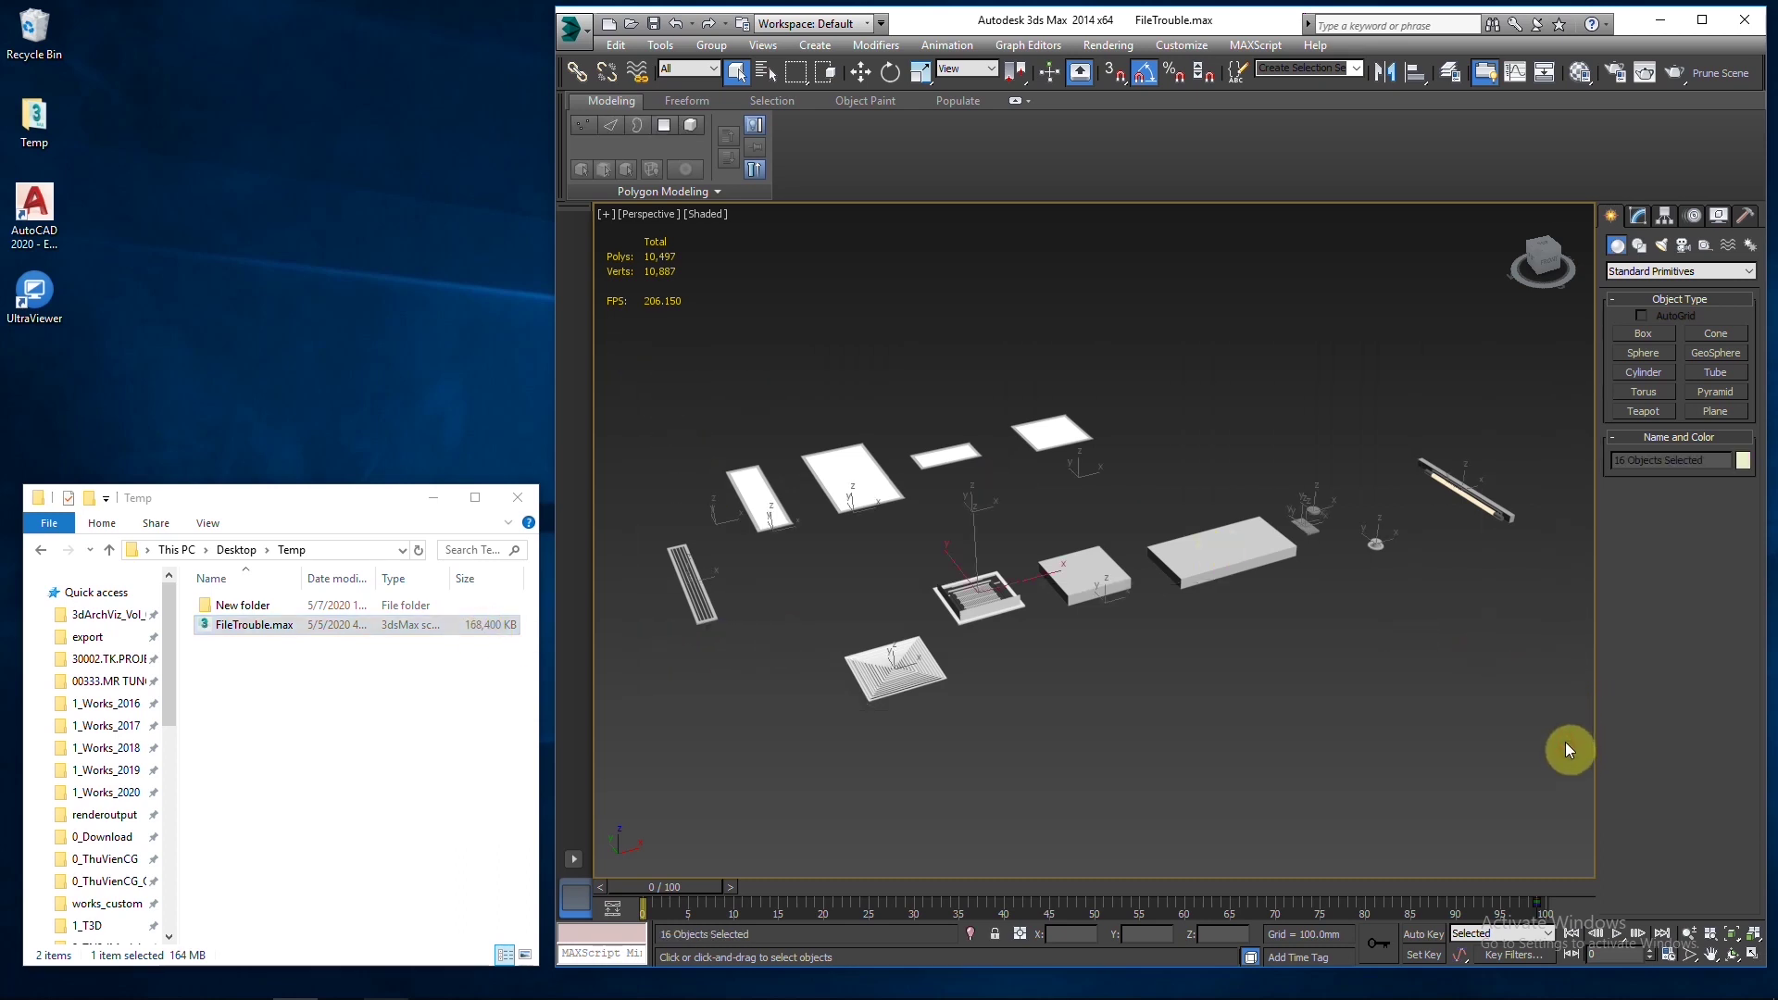
pyautogui.press('Delete')
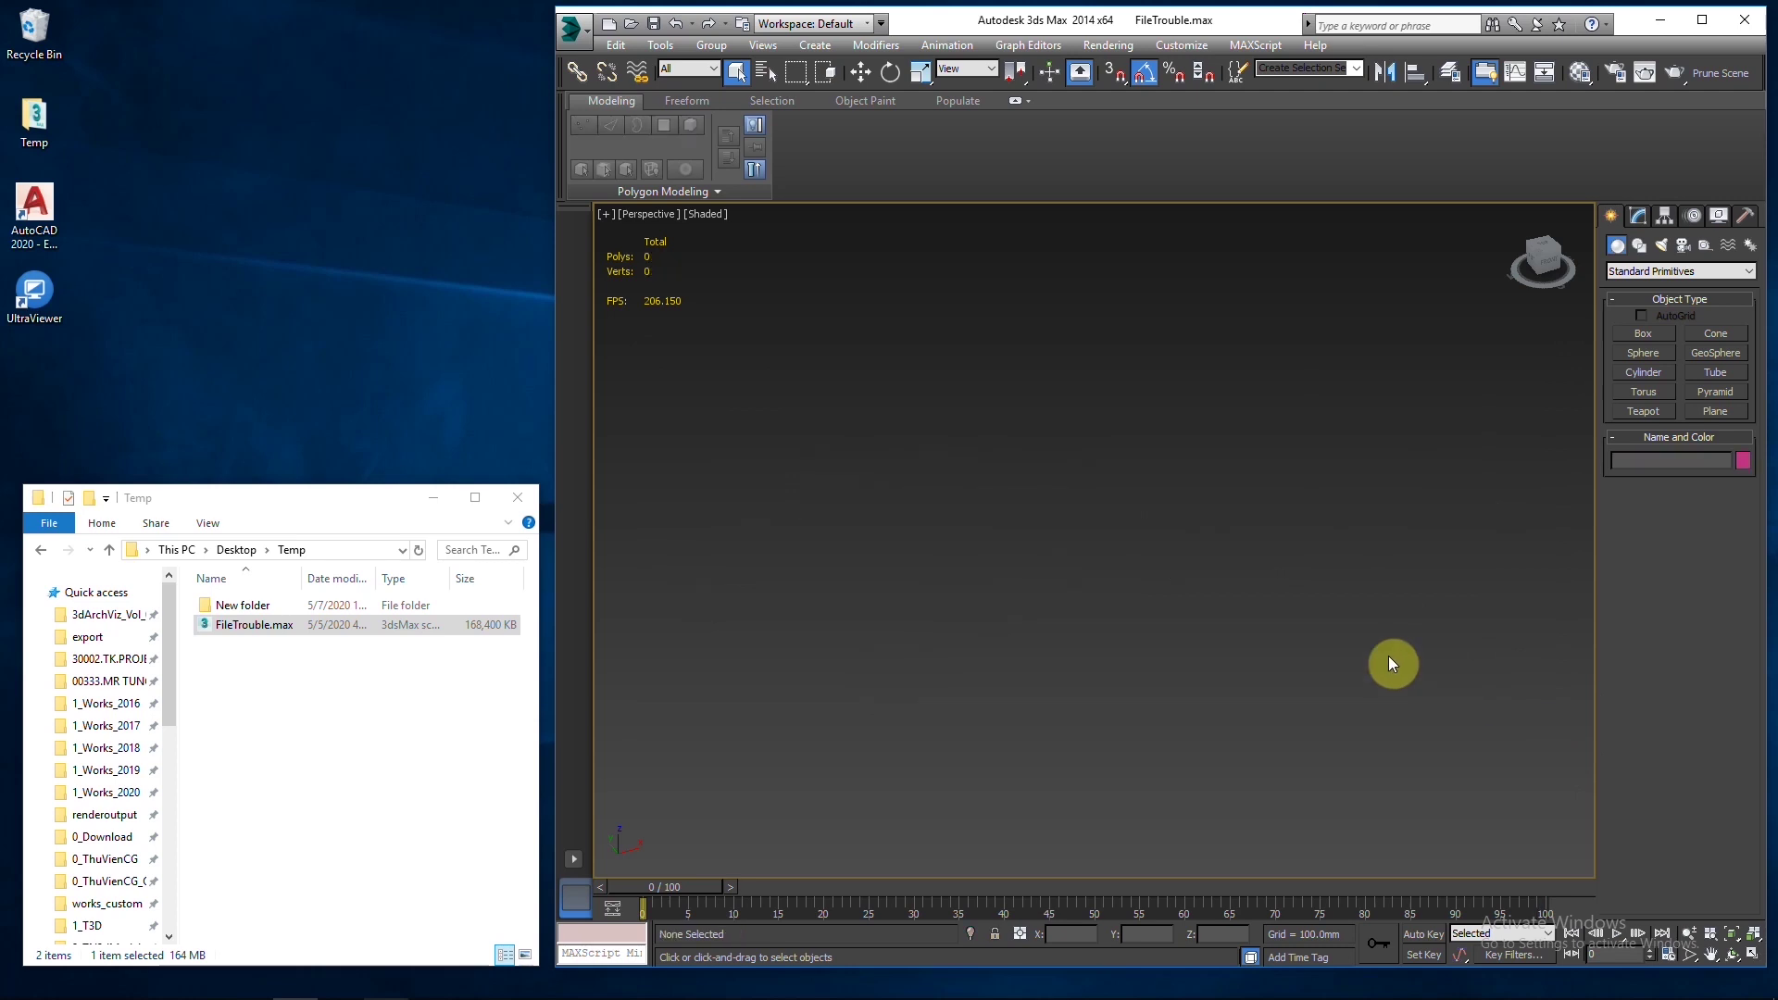
pyautogui.click(570, 30)
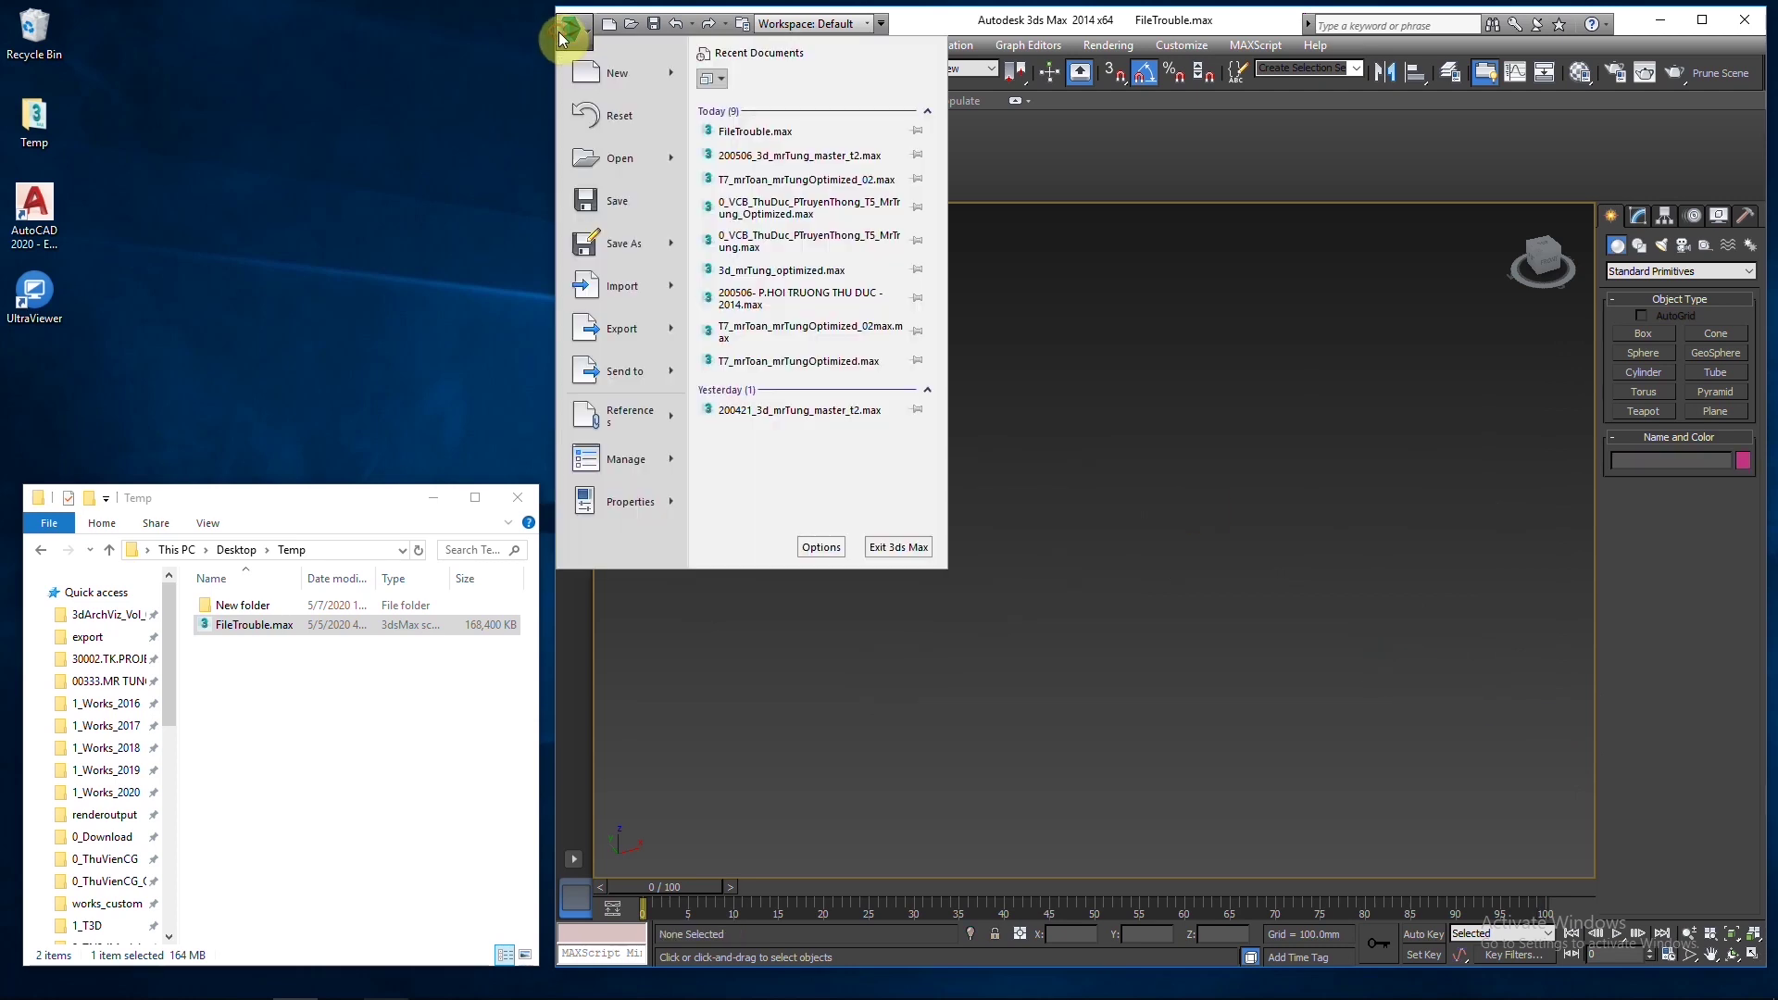
pyautogui.click(614, 202)
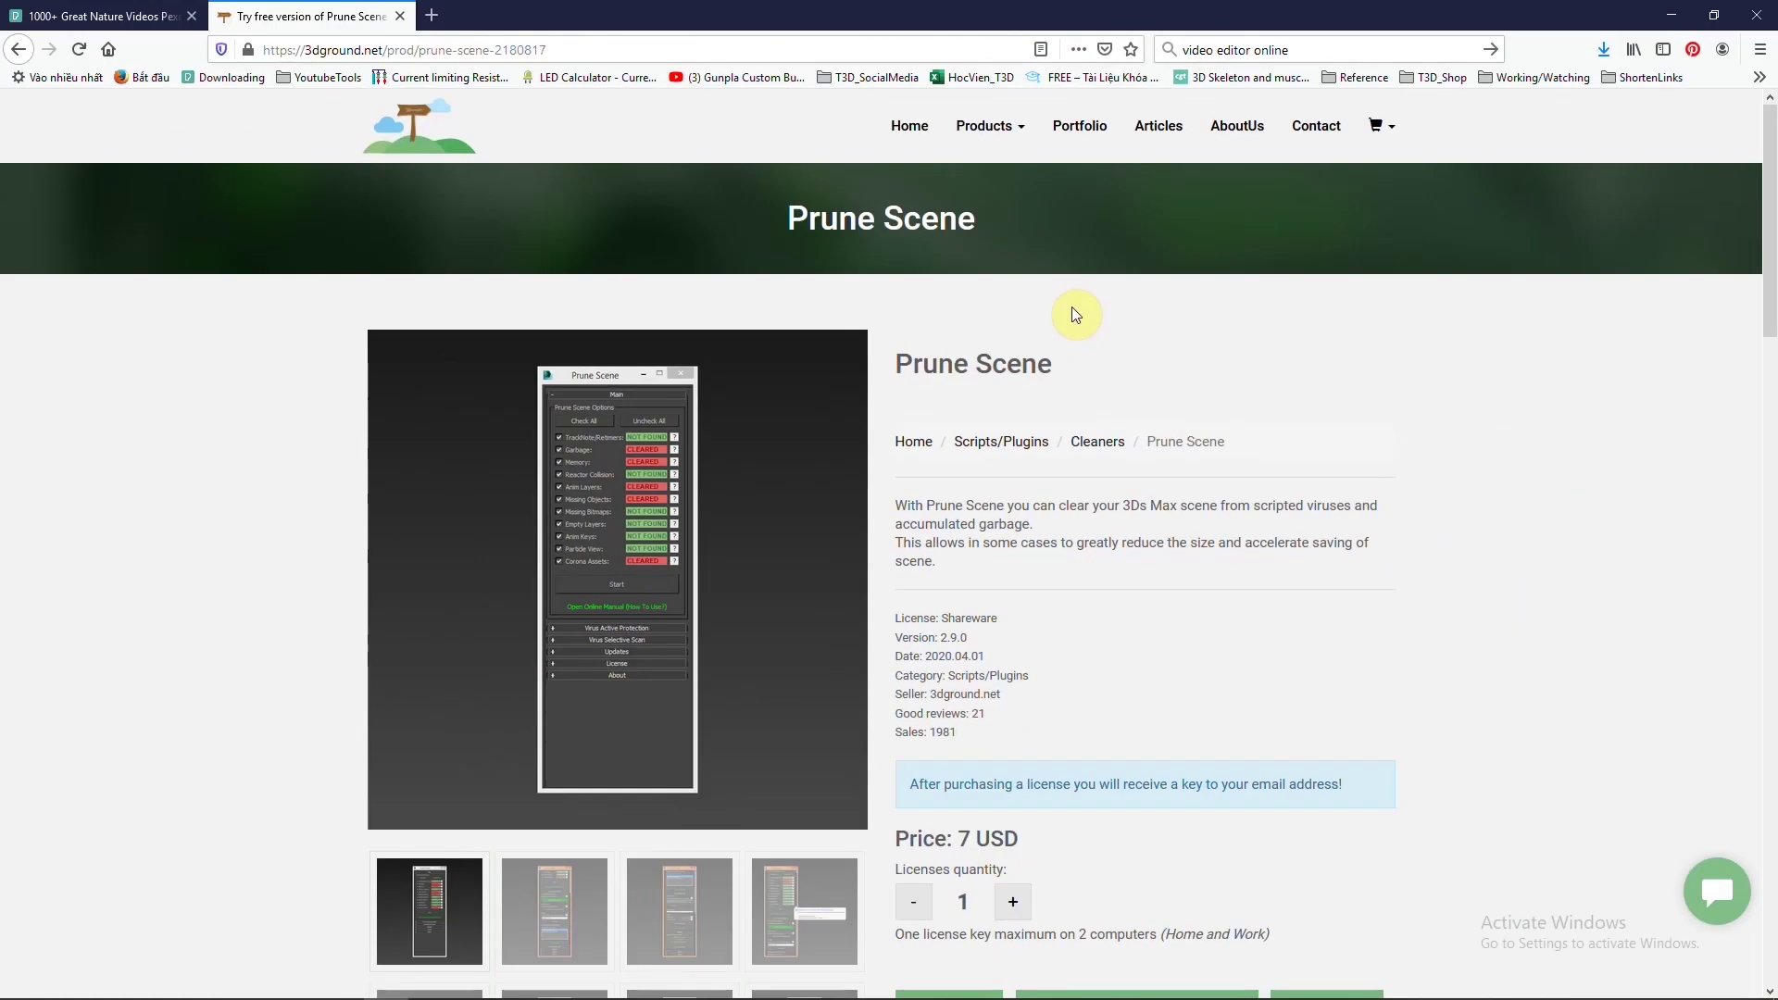
# In Firefox, download the shareware version of Prune Scene from its 3dground.net product page and save PruneScene.mzp.
pyautogui.click(563, 51)
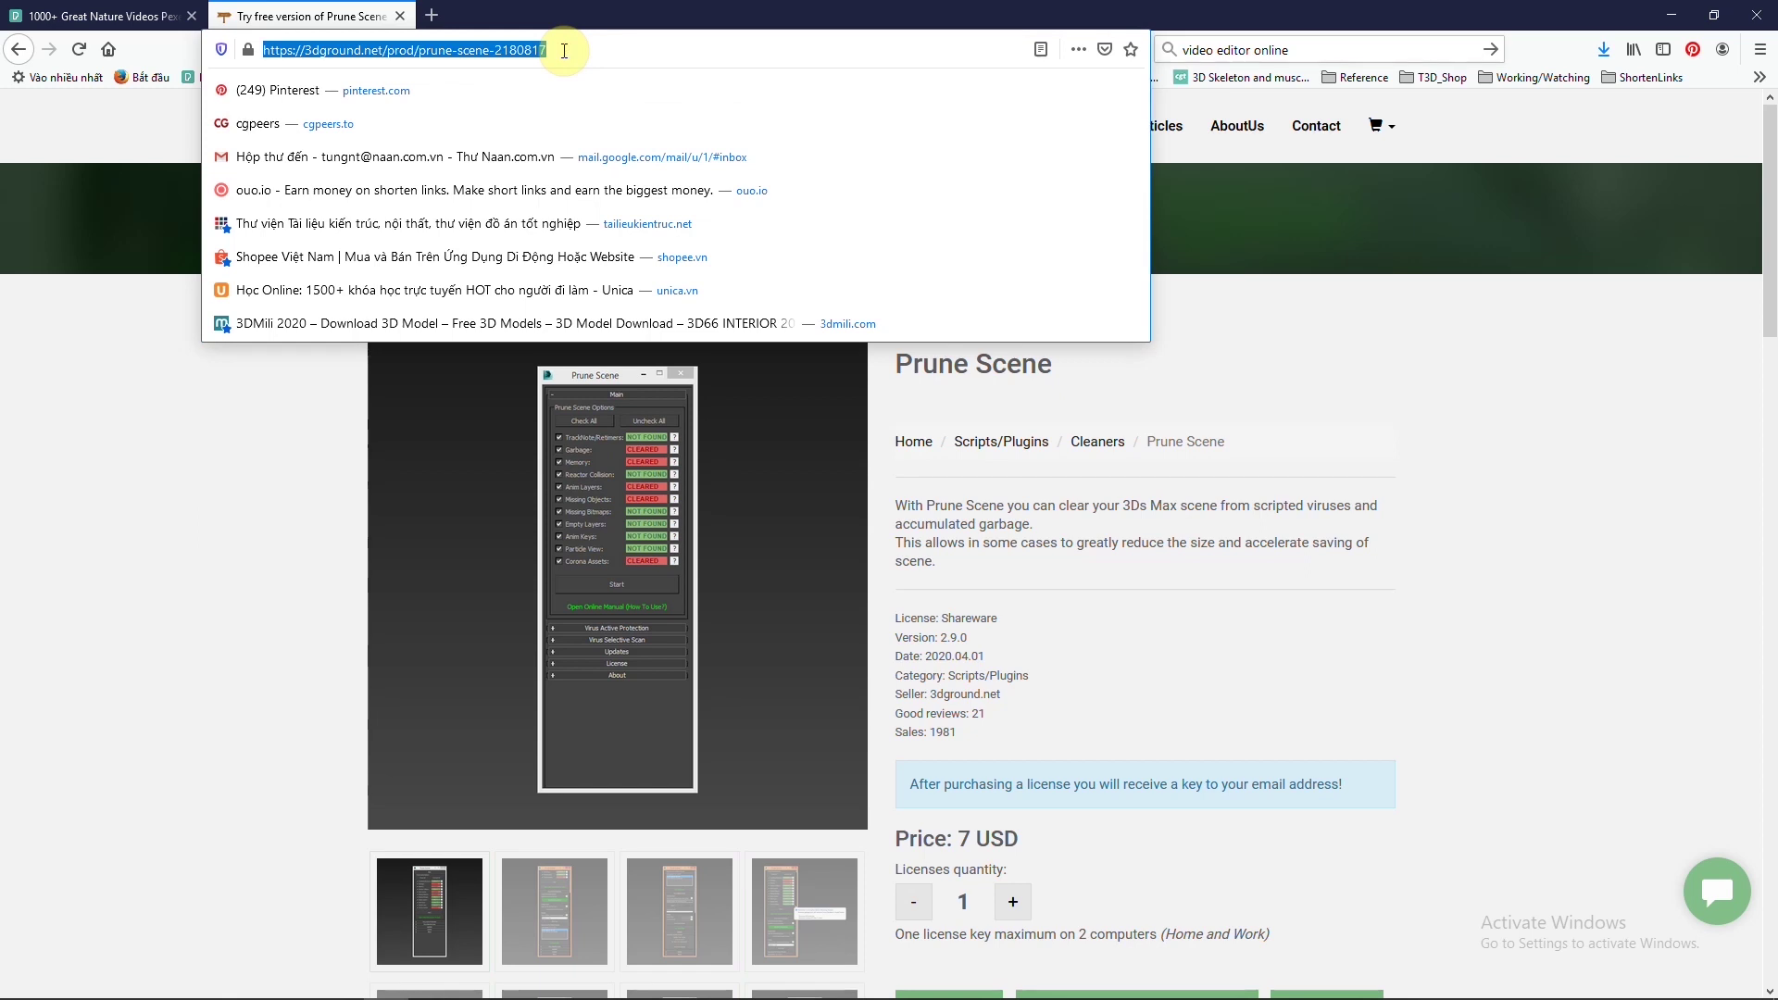
pyautogui.click(1246, 313)
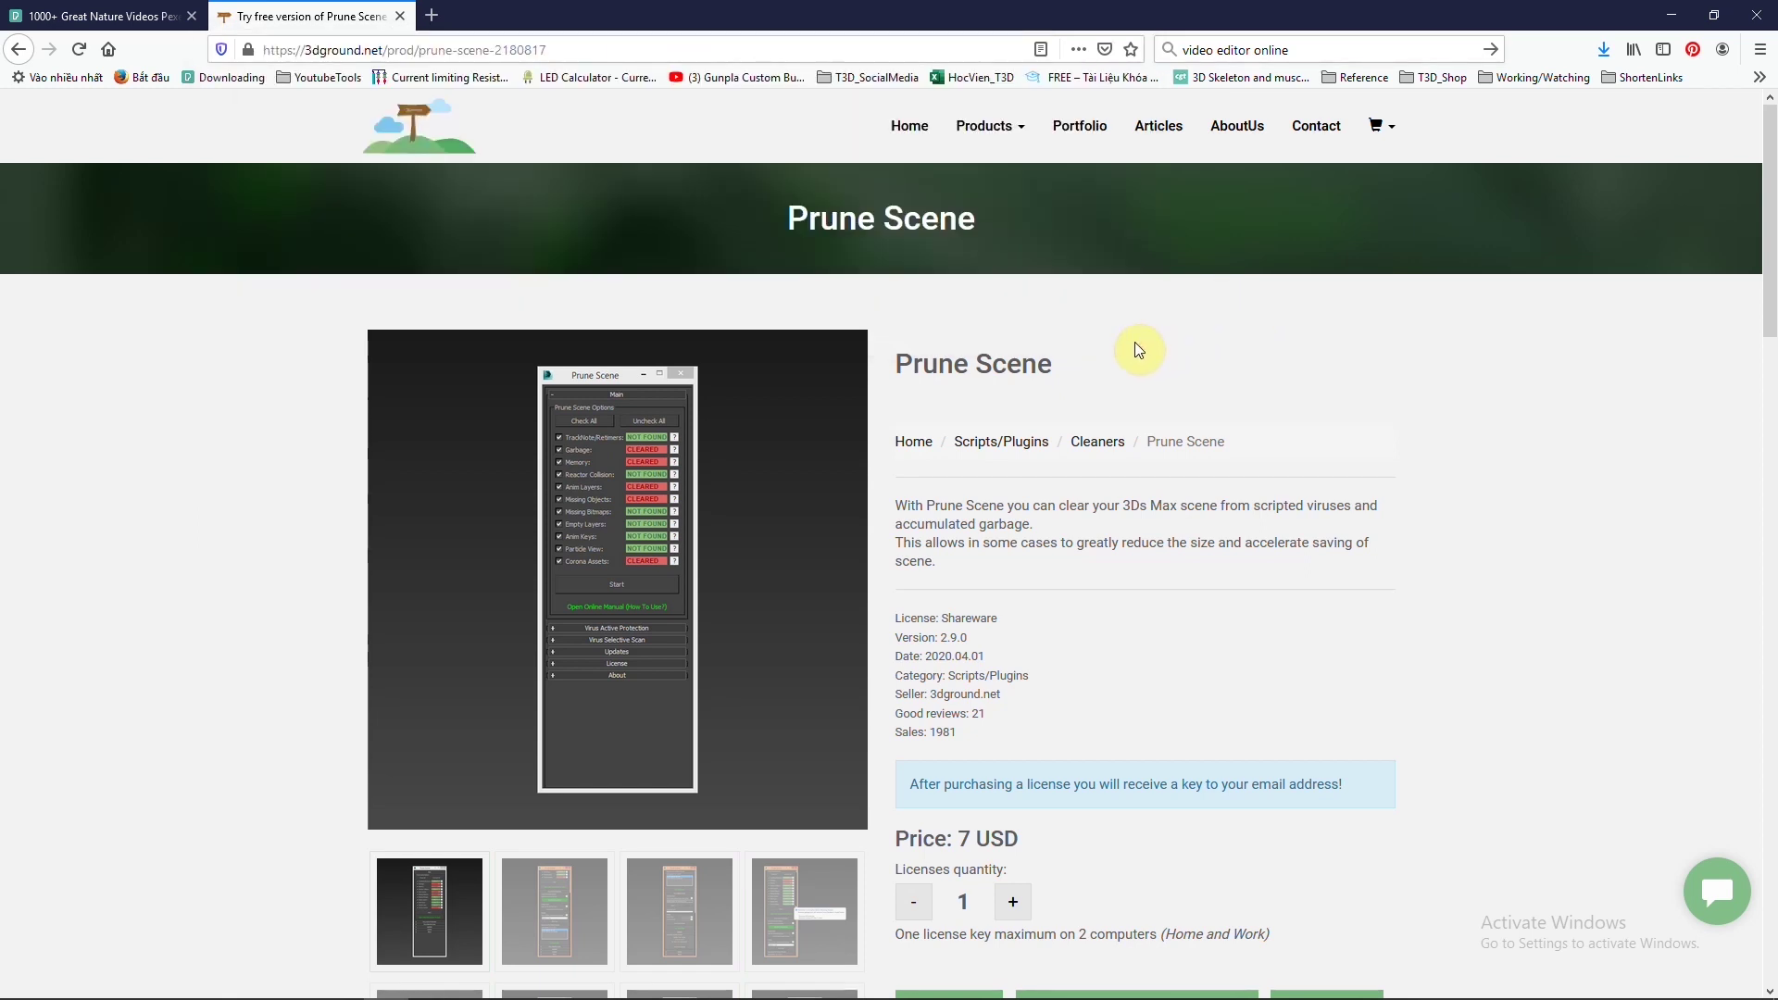
pyautogui.scroll(-2, 1139, 350)
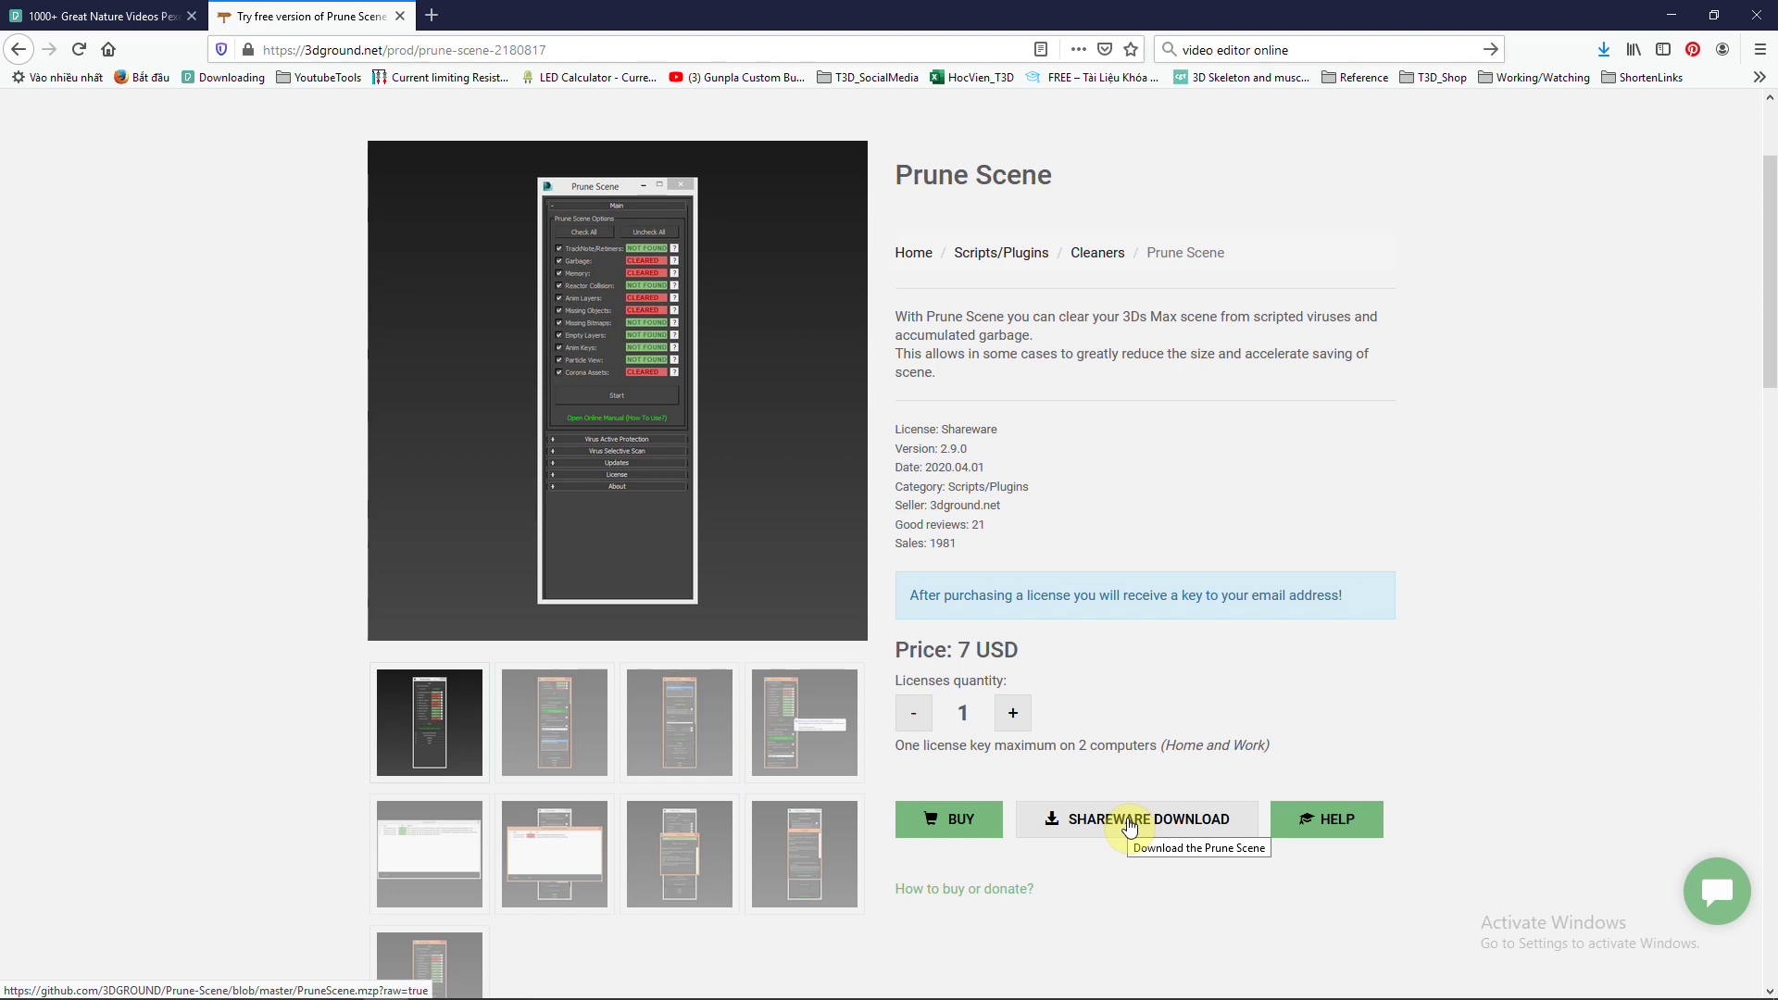
pyautogui.click(1128, 824)
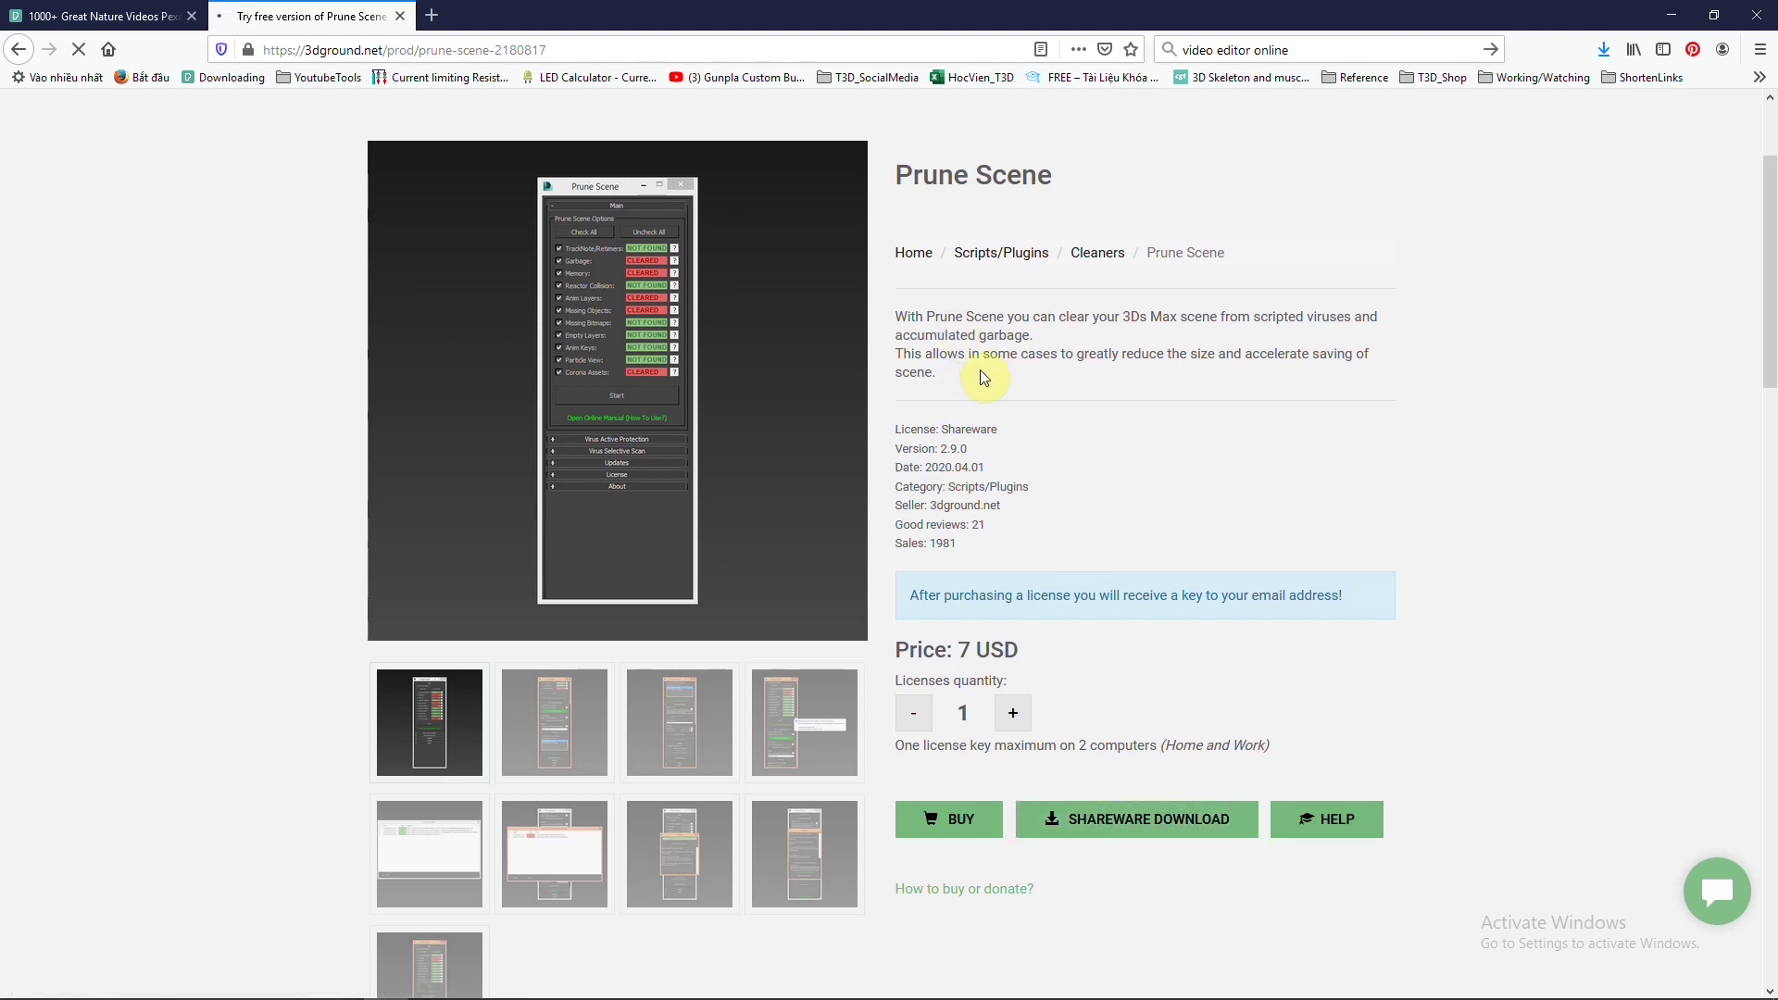
pyautogui.click(675, 631)
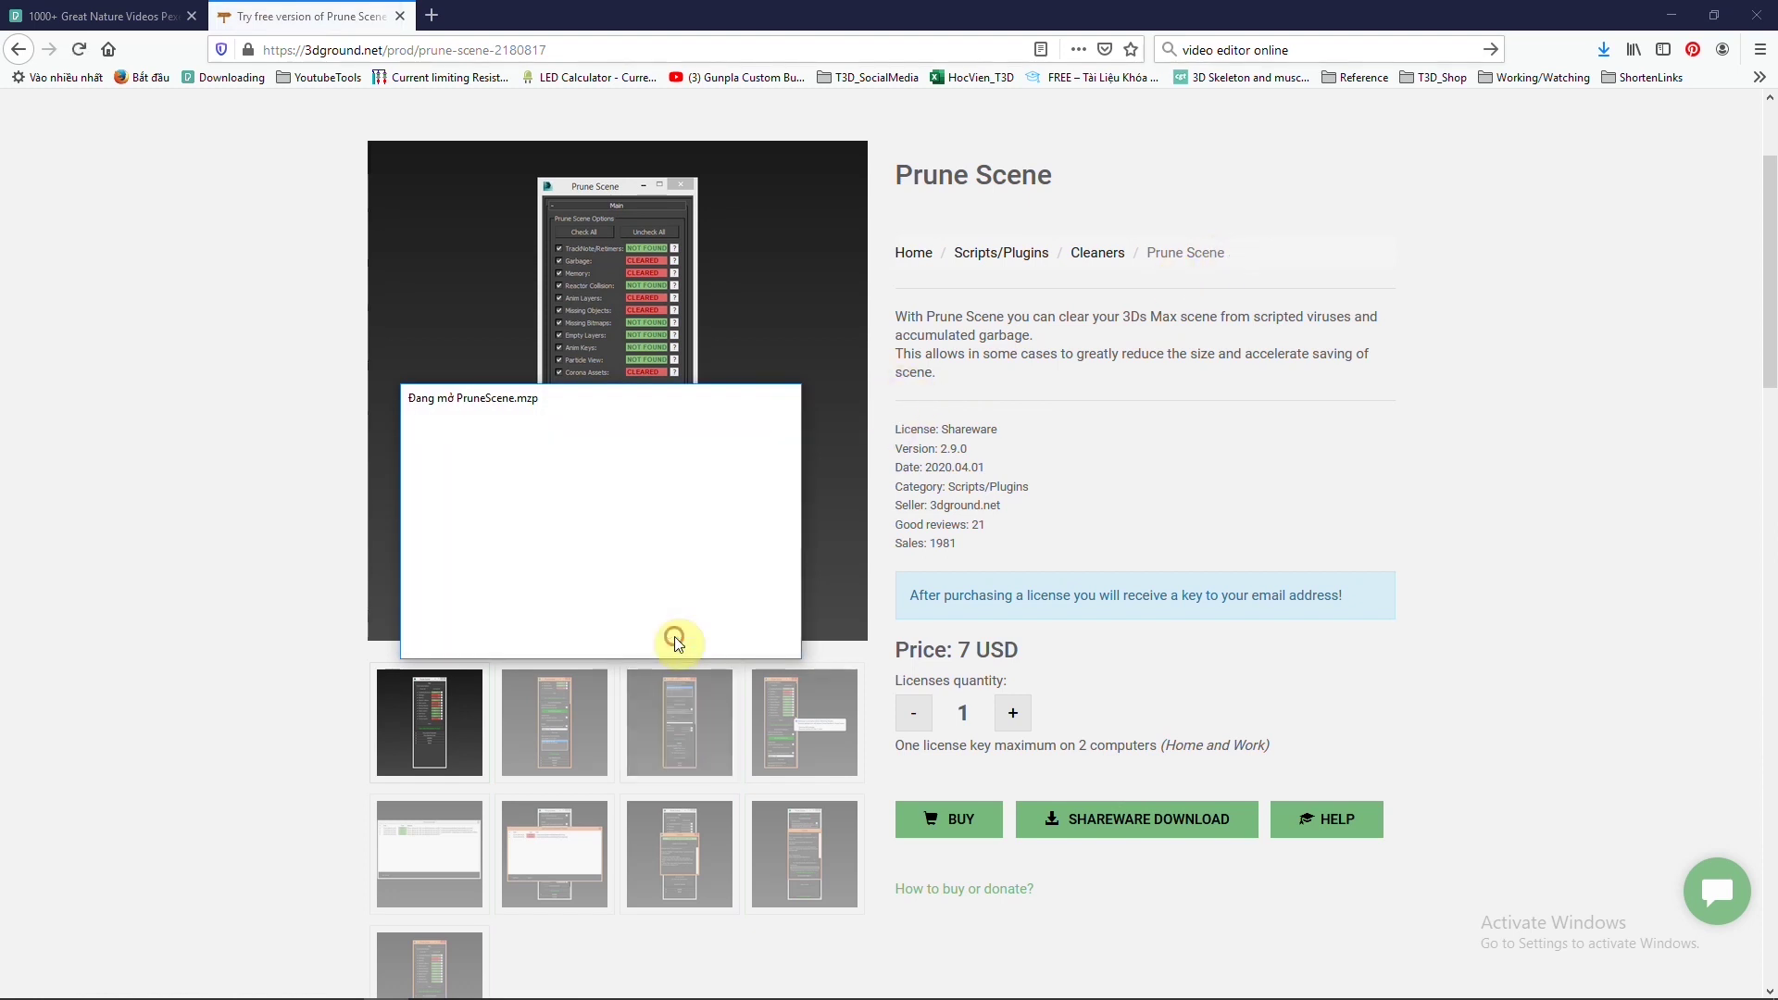
# Locate the downloaded PruneScene.mzp in its folder, load it into 3ds Max and accept the installer's license agreement.
pyautogui.click(1605, 52)
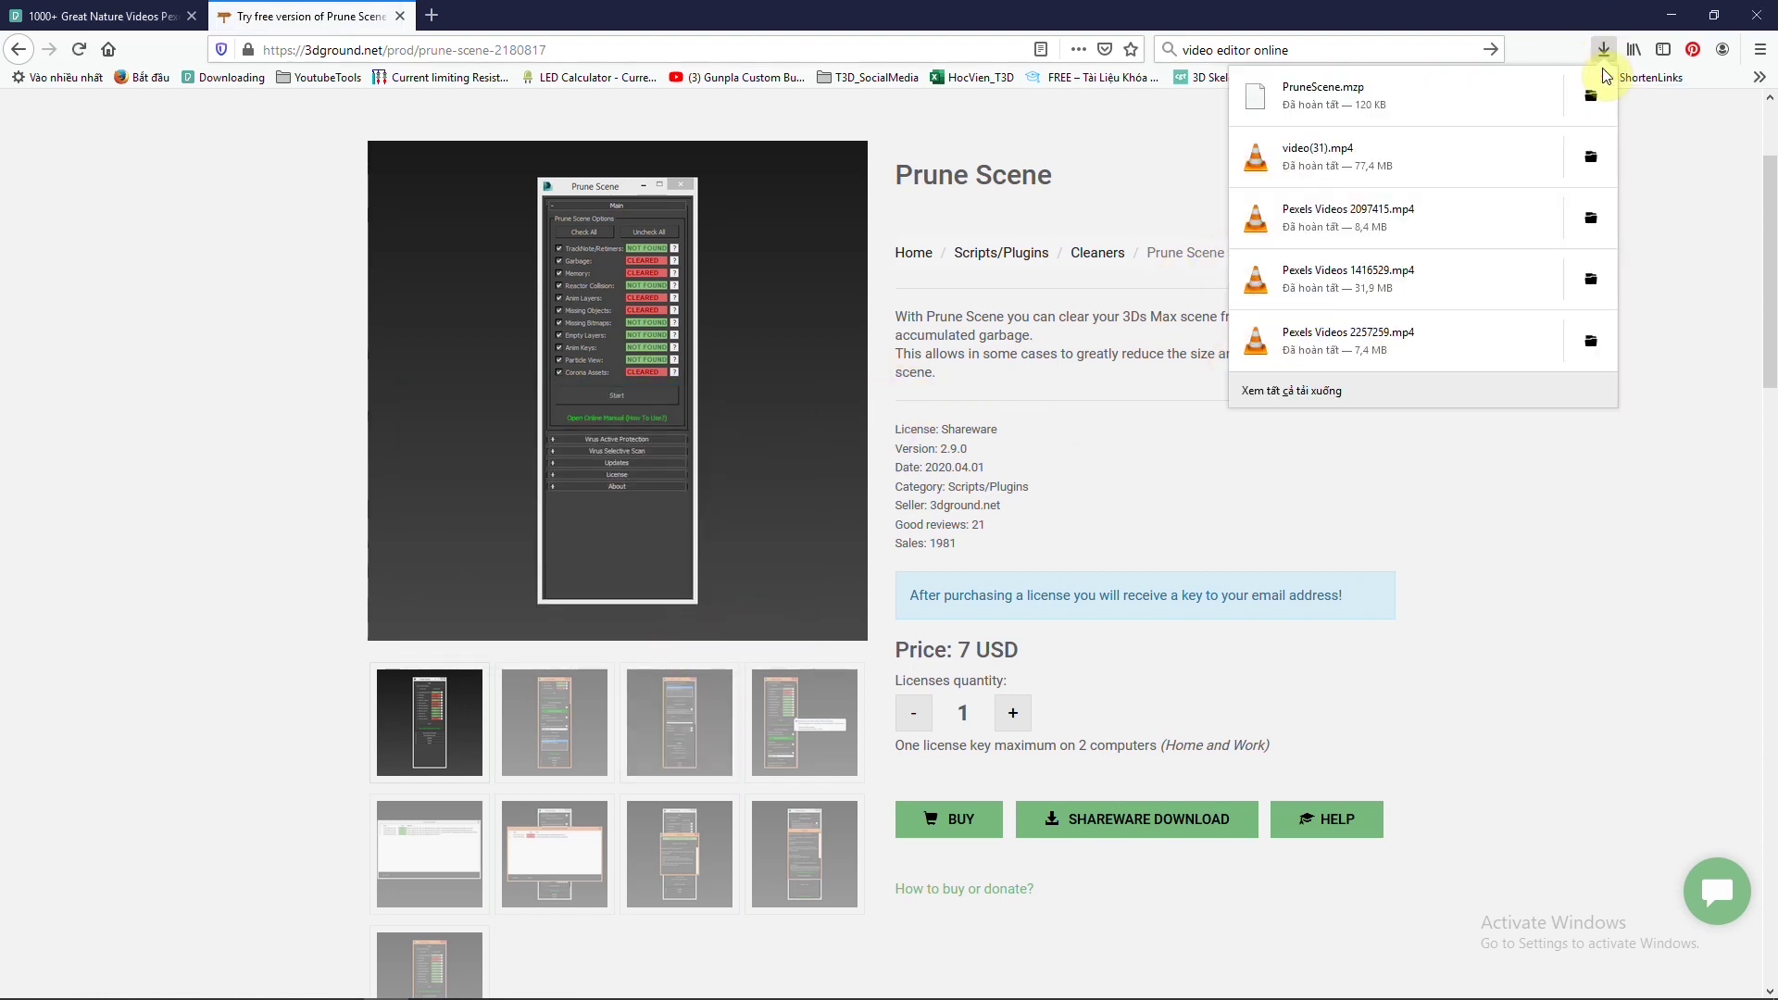
pyautogui.click(1593, 98)
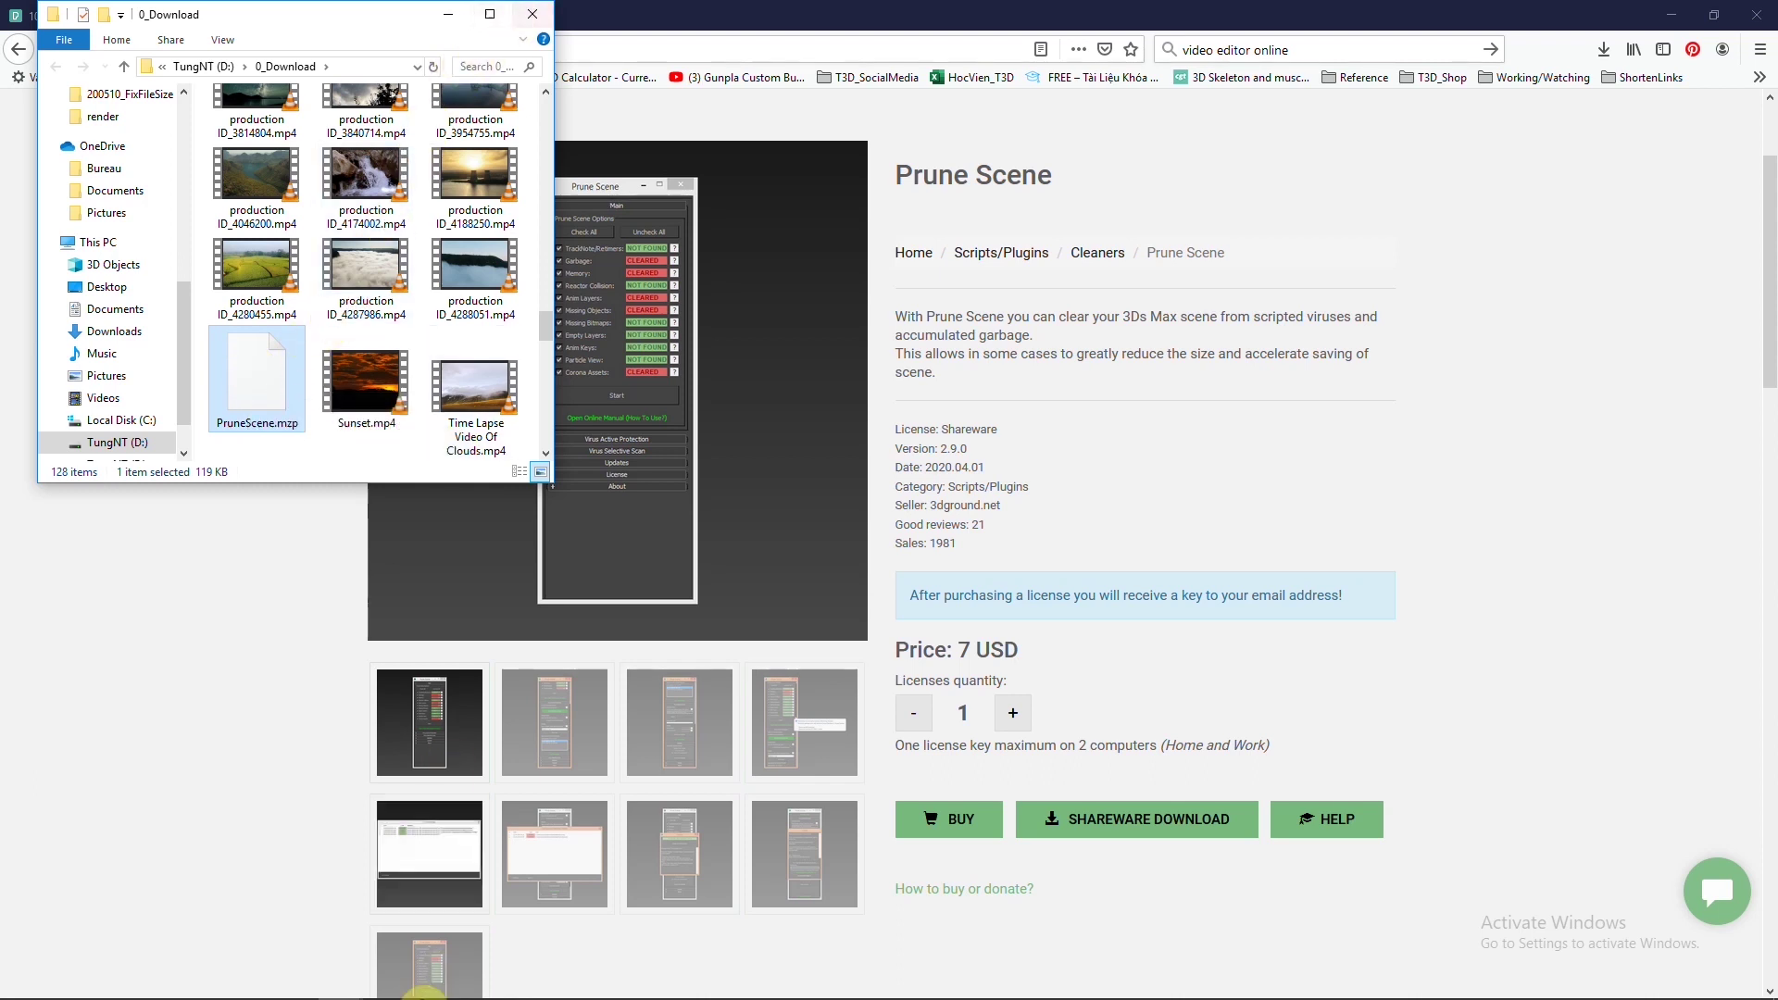
pyautogui.click(297, 984)
pyautogui.moveTo(264, 379); pyautogui.dragTo(766, 337)
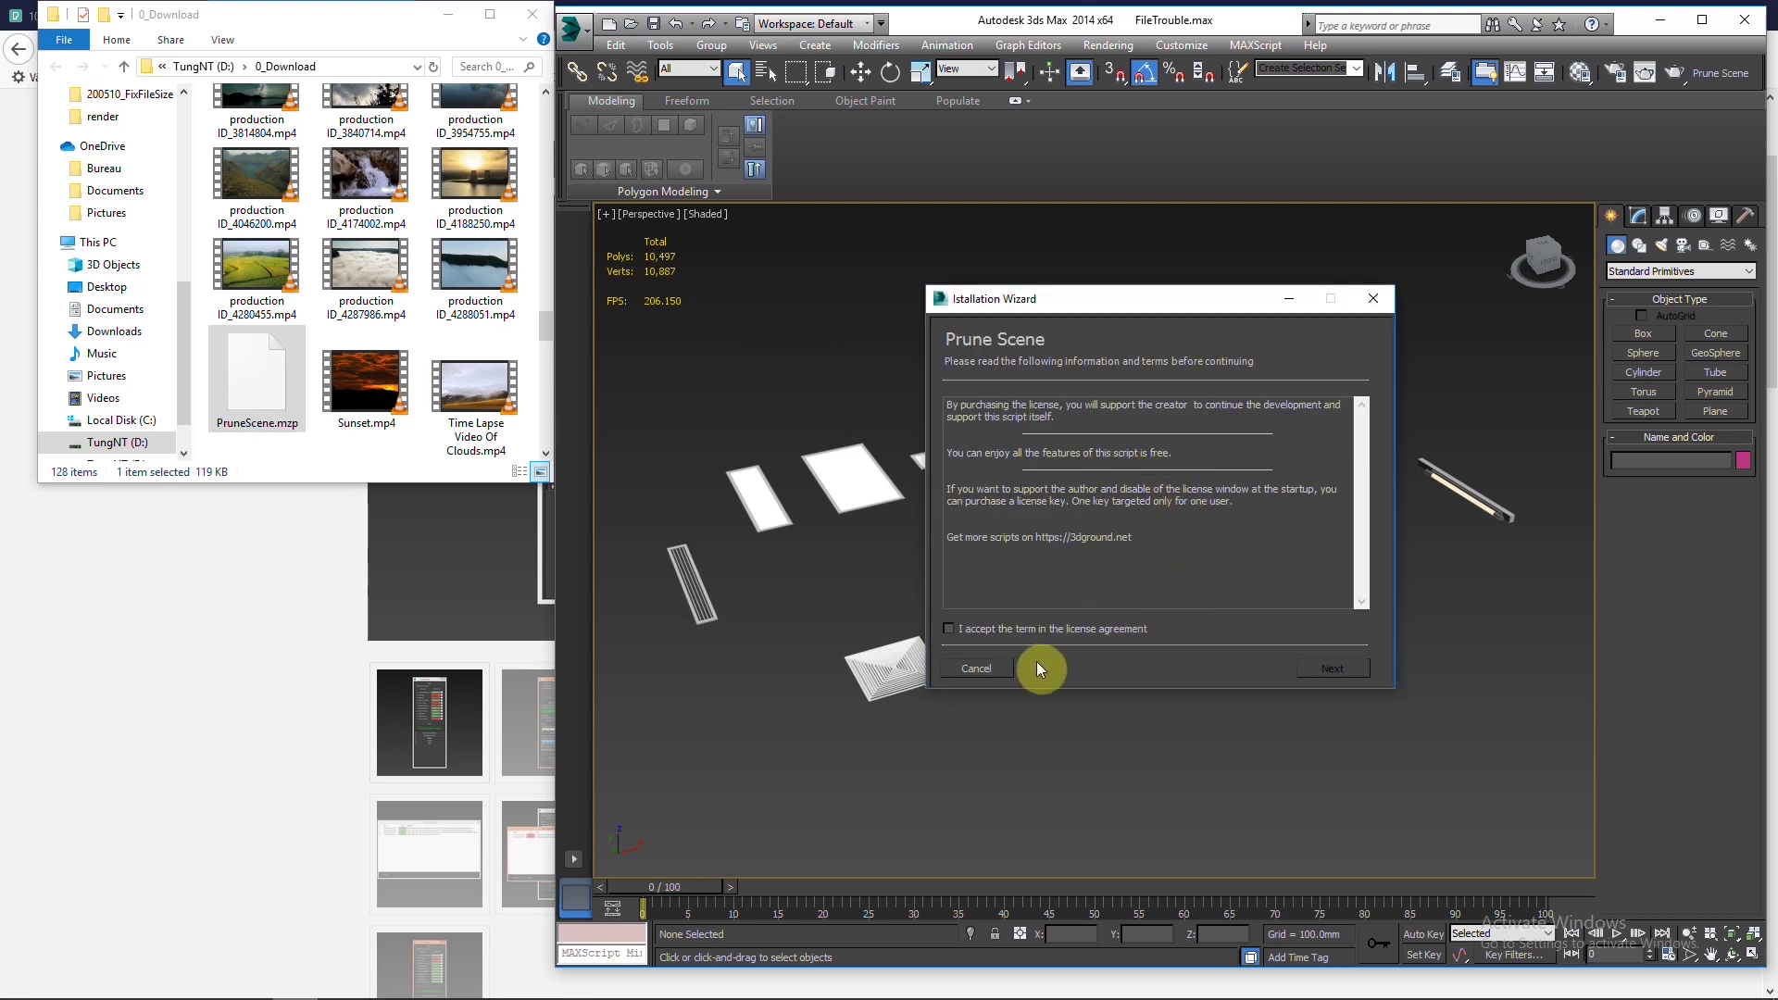
pyautogui.click(1003, 628)
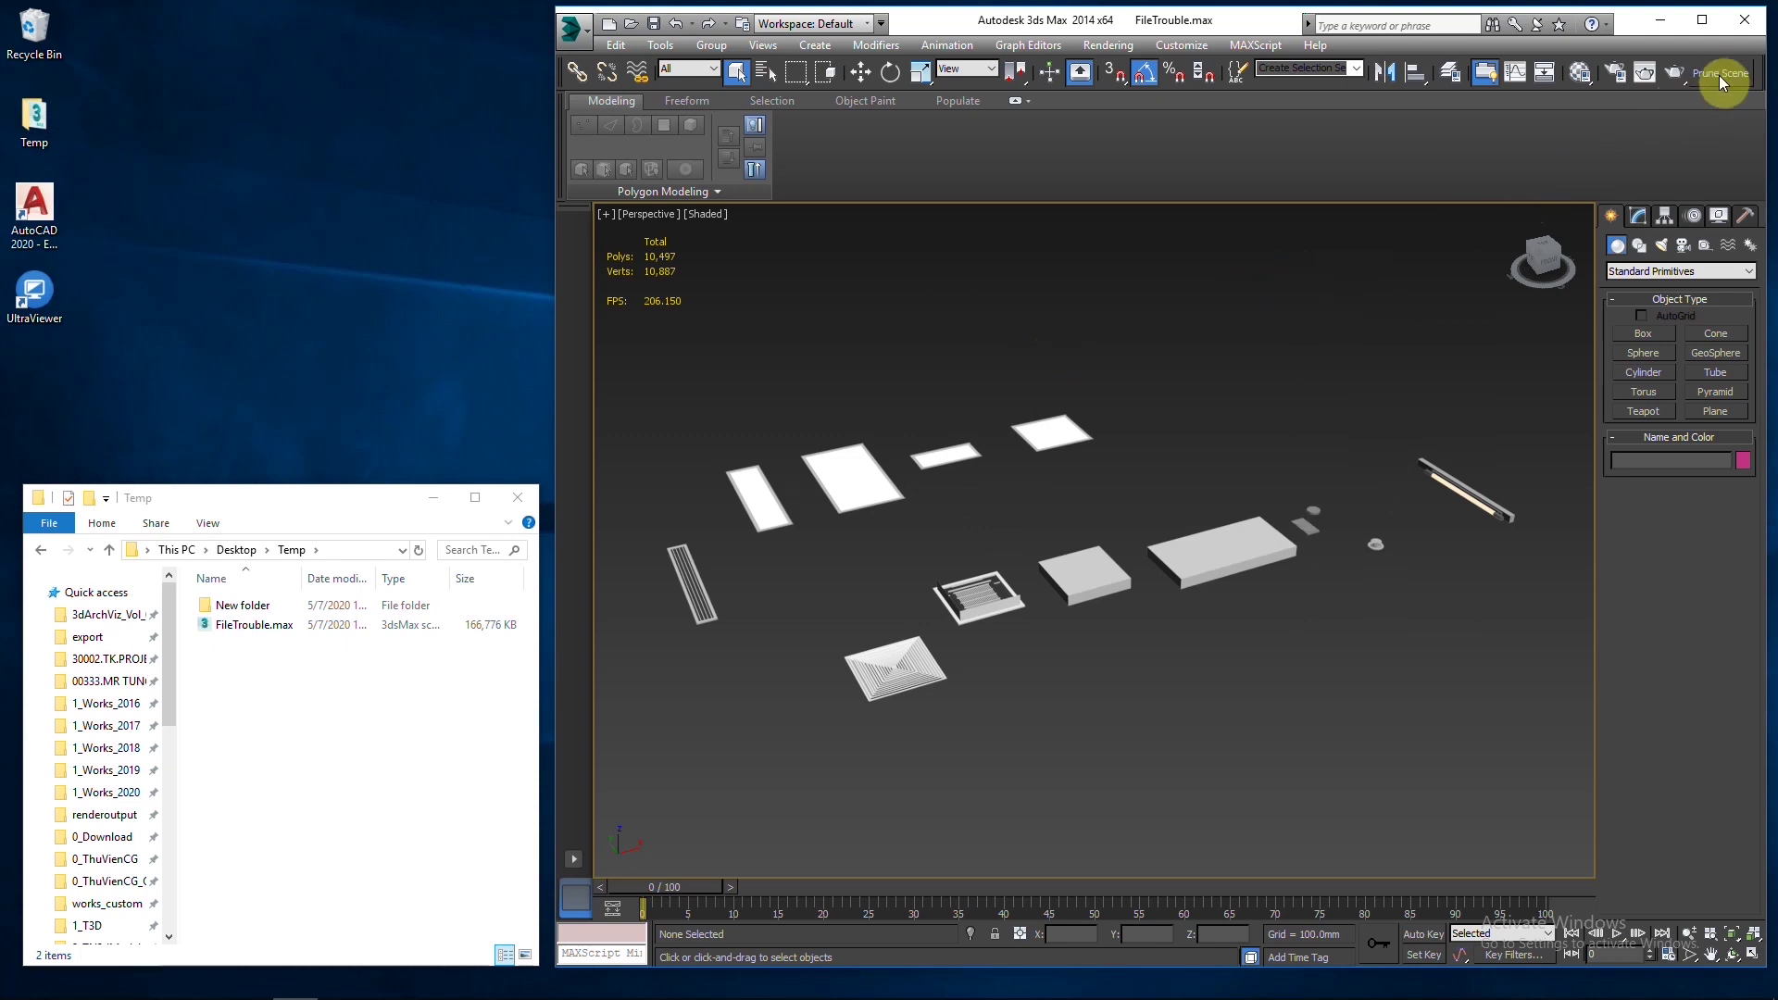
# Open Prune Scene and run the cleanup with all its options checked.
pyautogui.click(1721, 74)
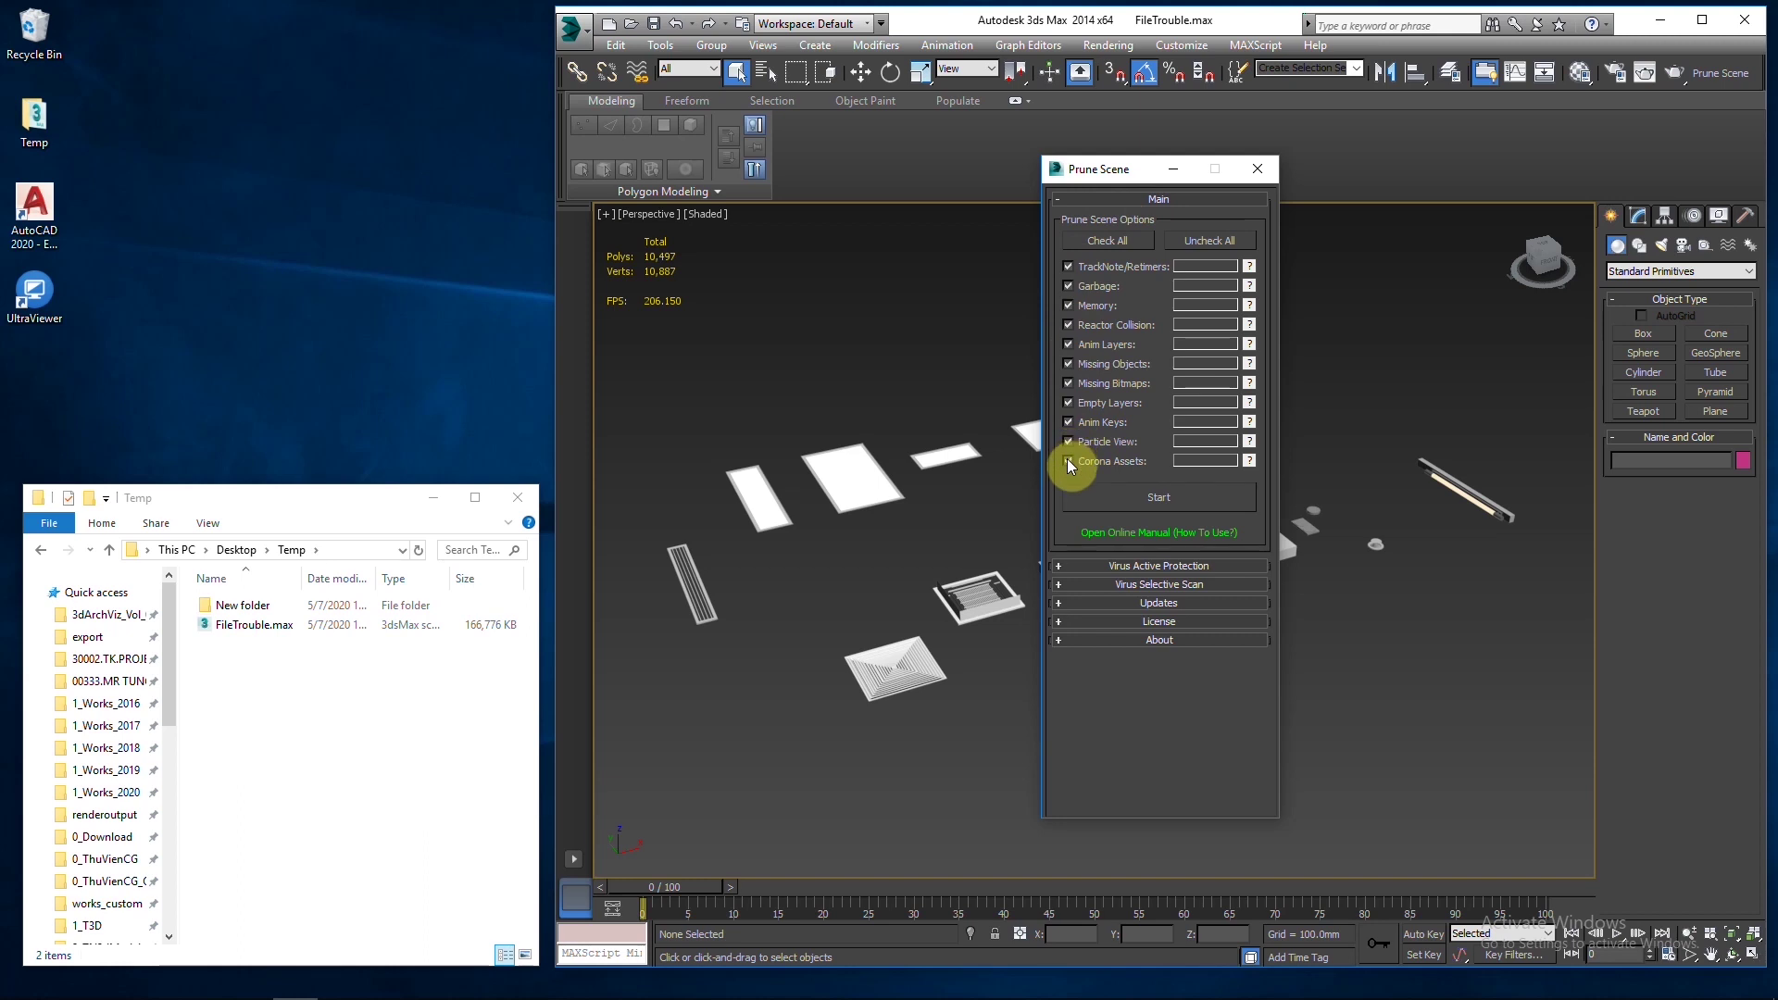
pyautogui.click(1141, 496)
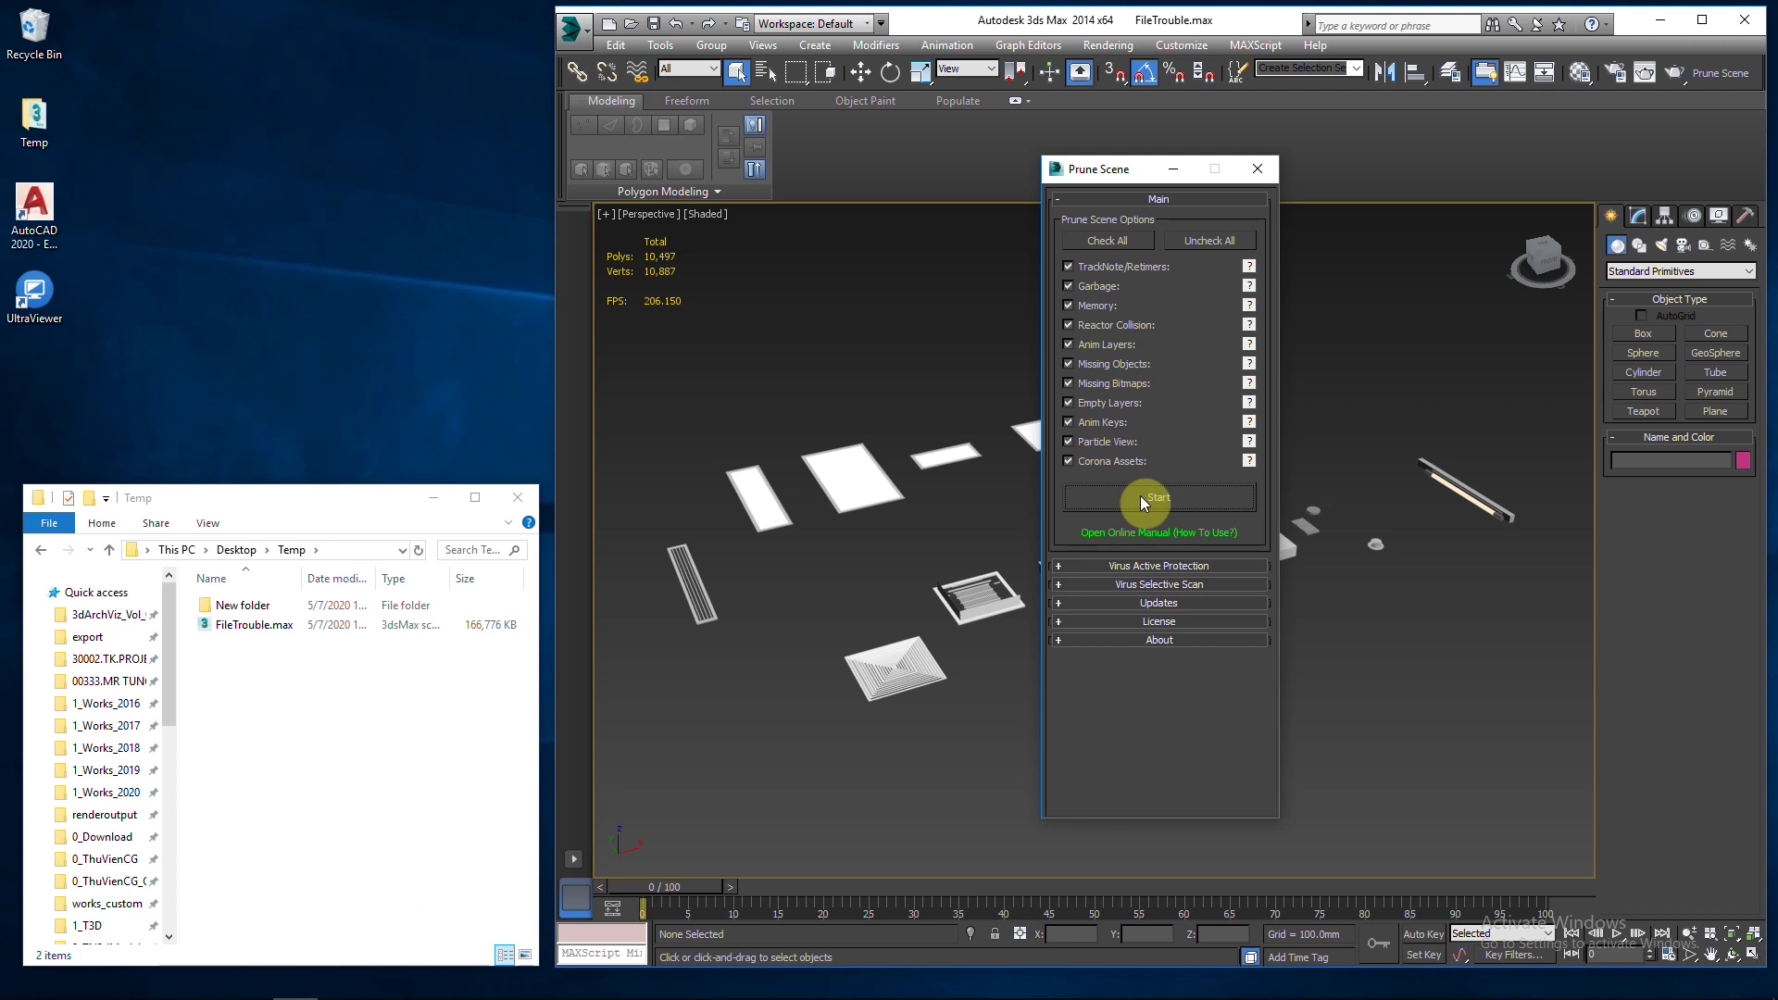
pyautogui.click(1141, 496)
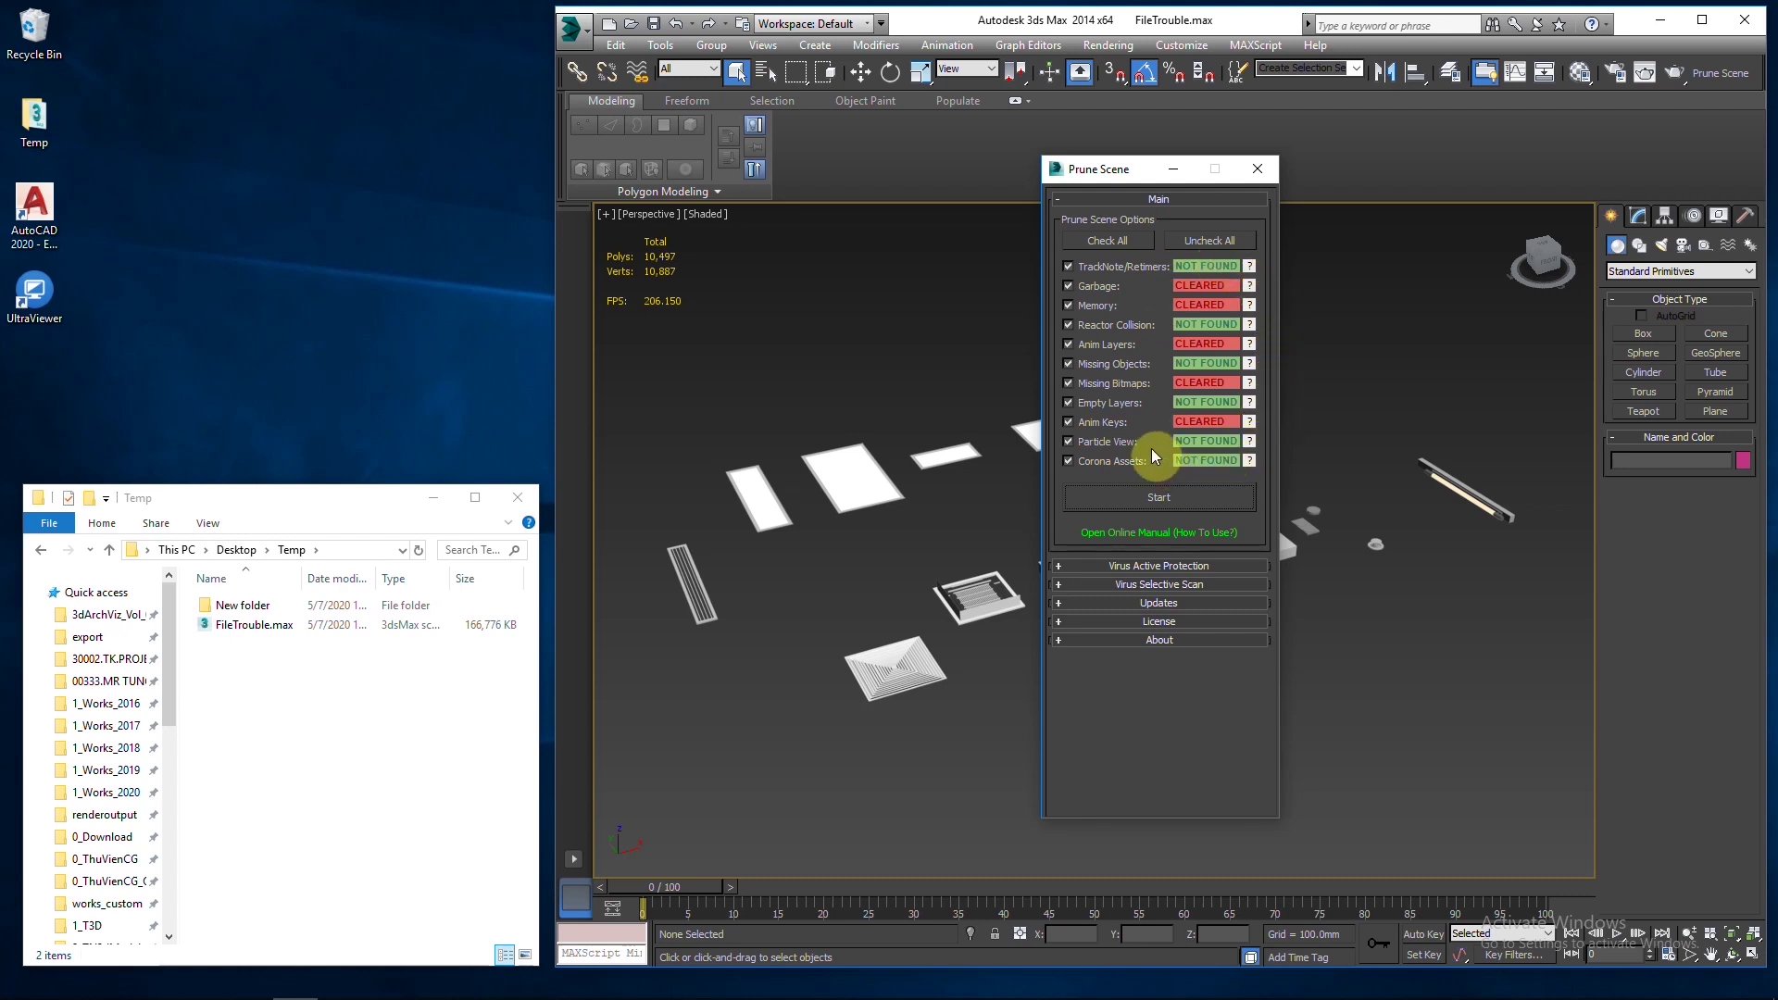
# Save the pruned scene to FileTrouble.max and check the file's size in the Temp folder.
pyautogui.click(575, 30)
pyautogui.click(615, 211)
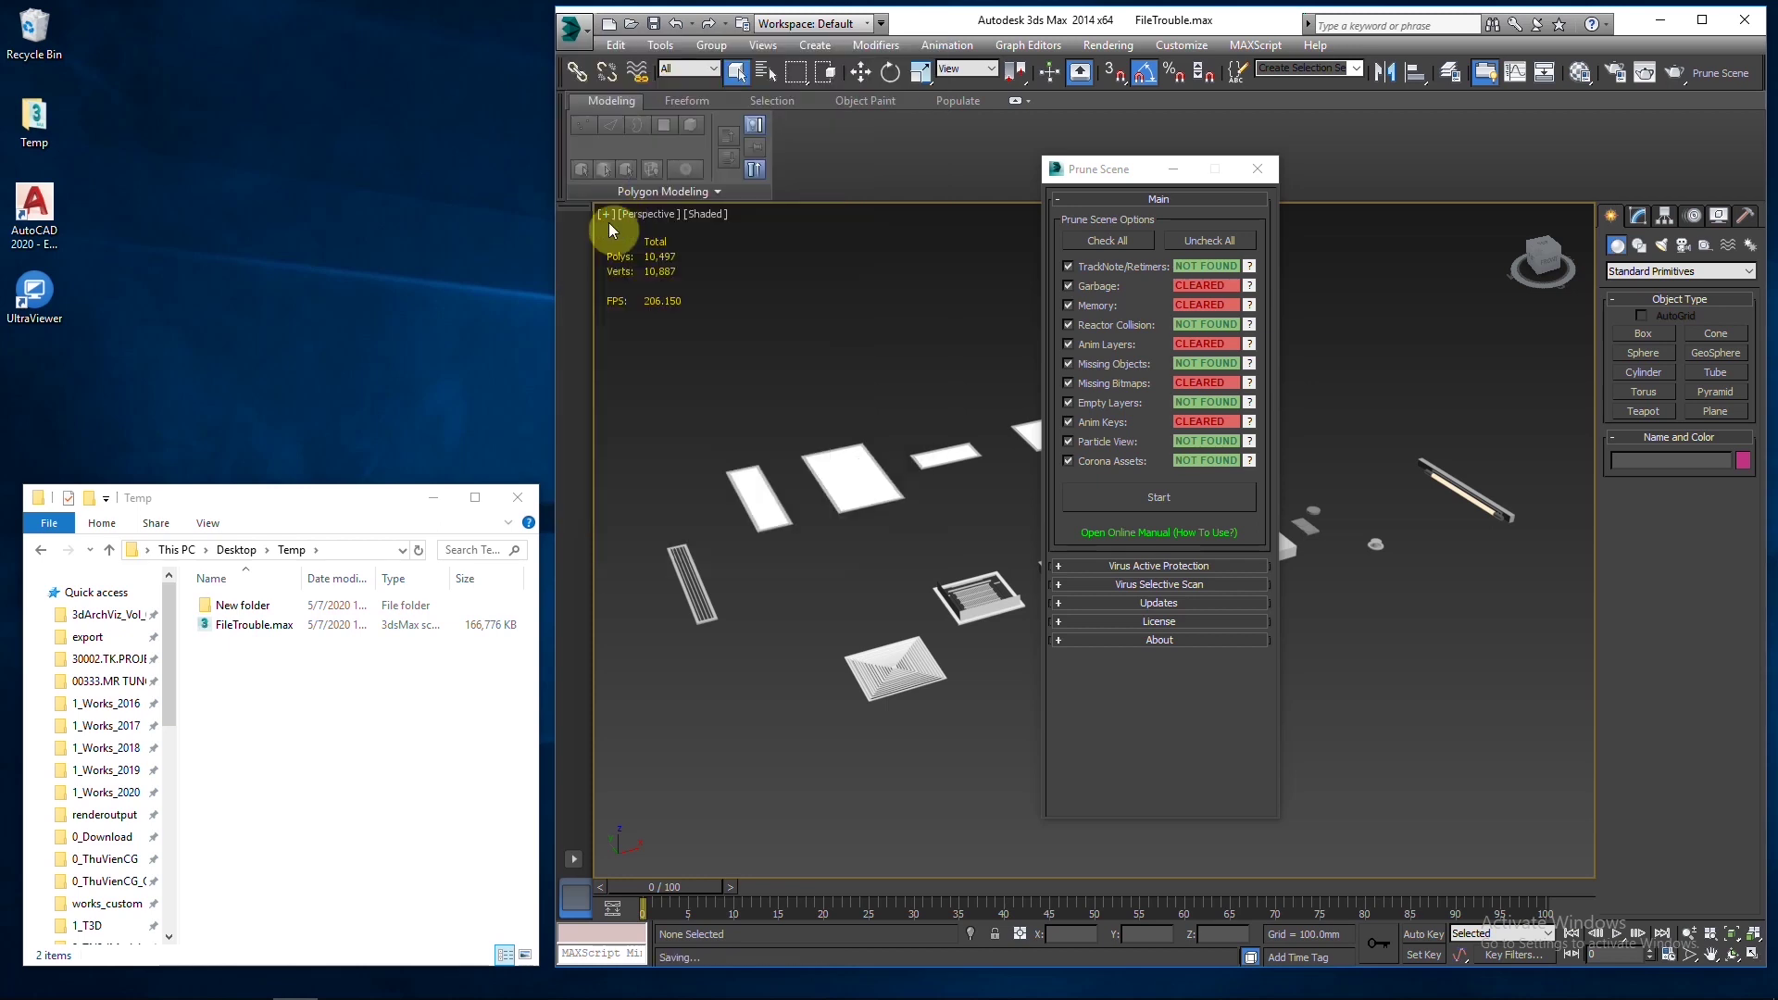
pyautogui.click(348, 626)
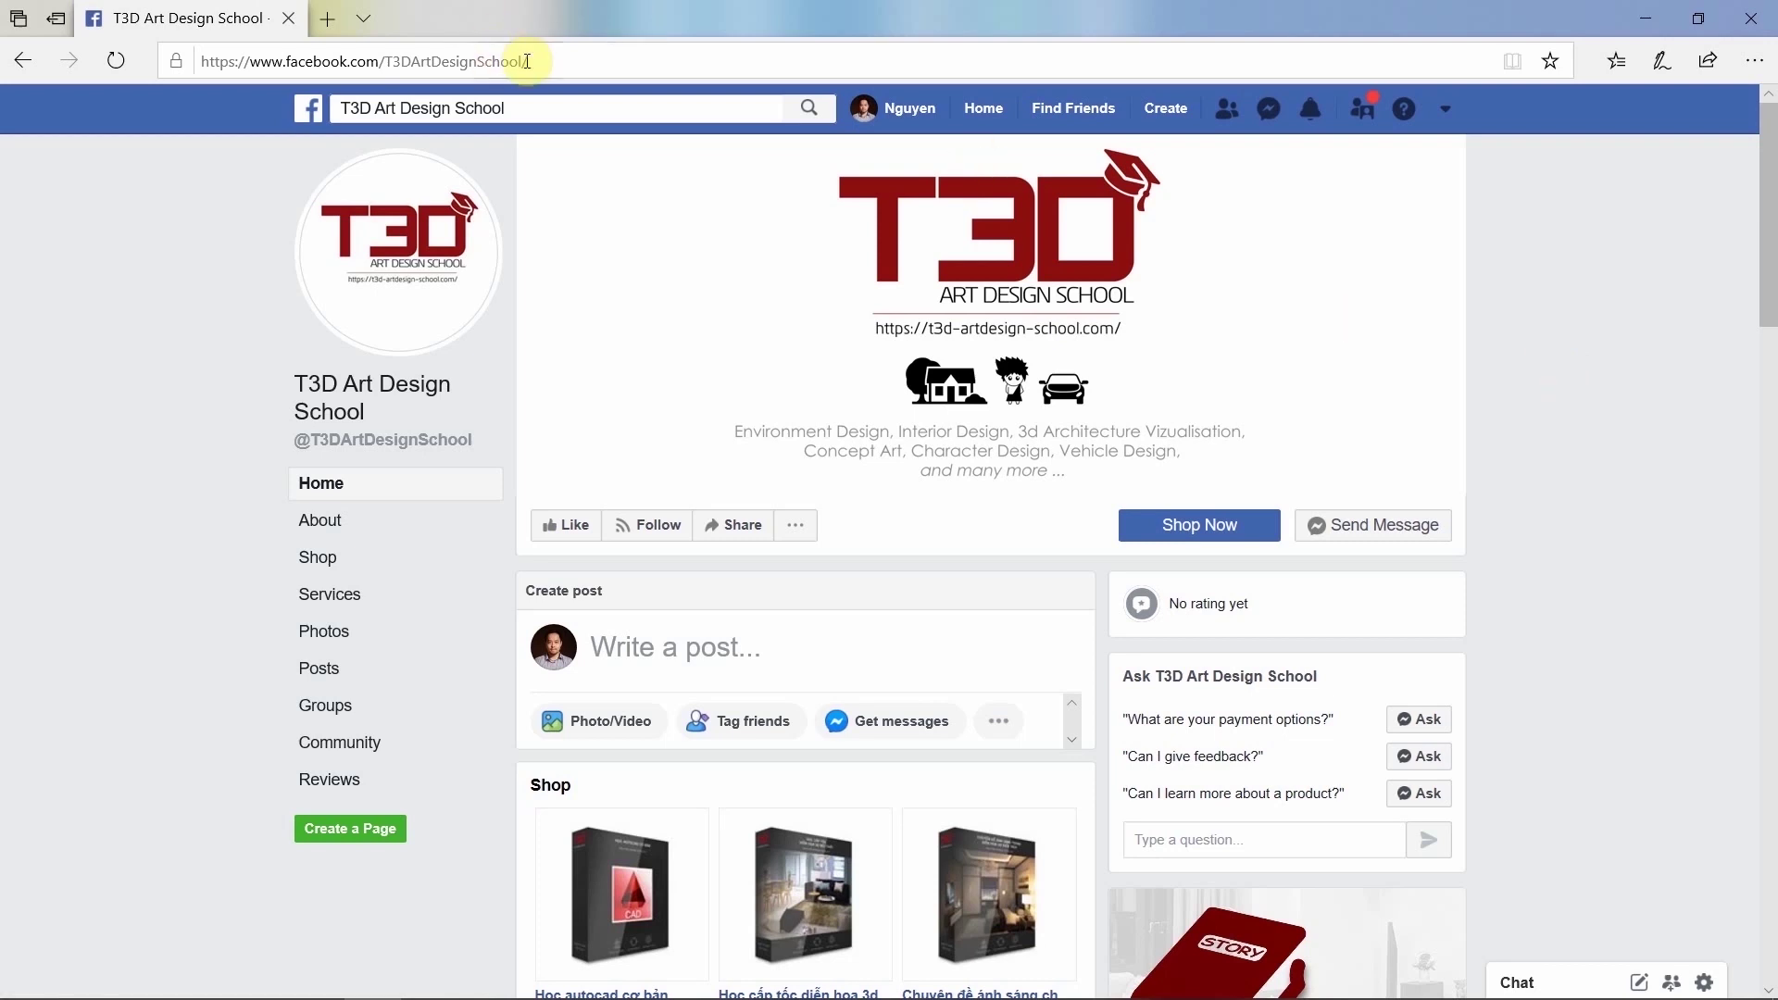
# In Edge, open the shop of the T3D Art Design School Facebook page and browse its product list.
pyautogui.click(662, 74)
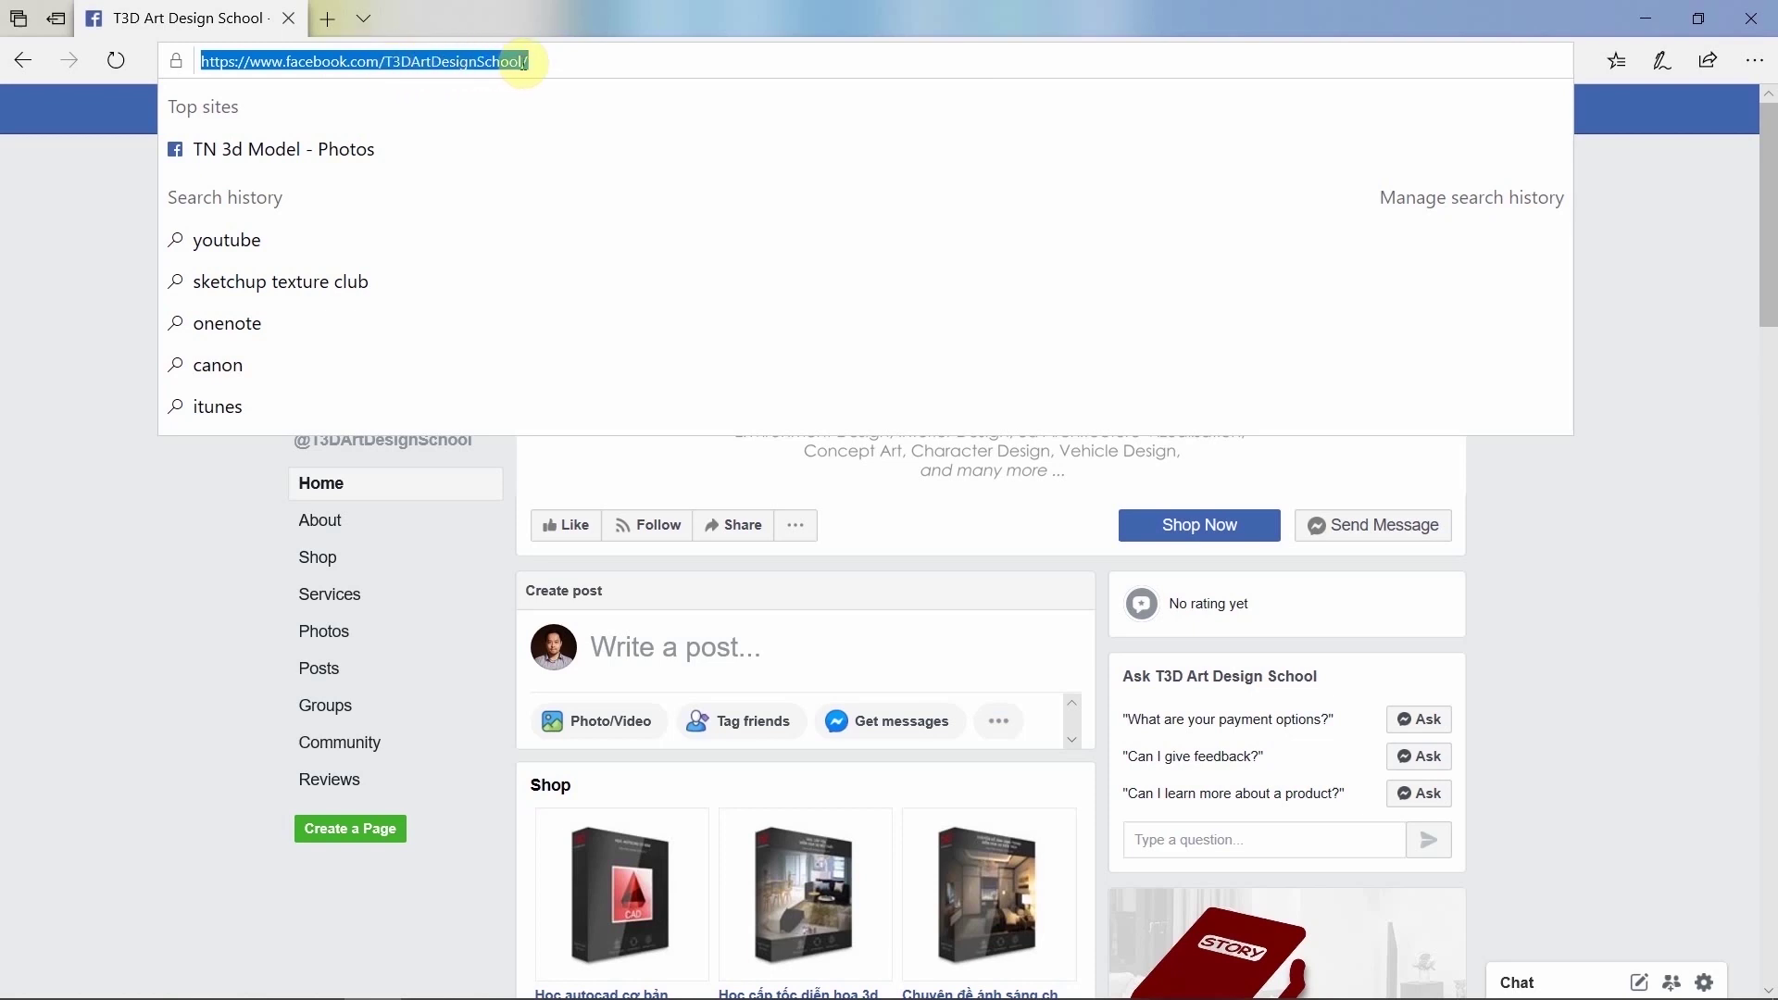
pyautogui.click(102, 350)
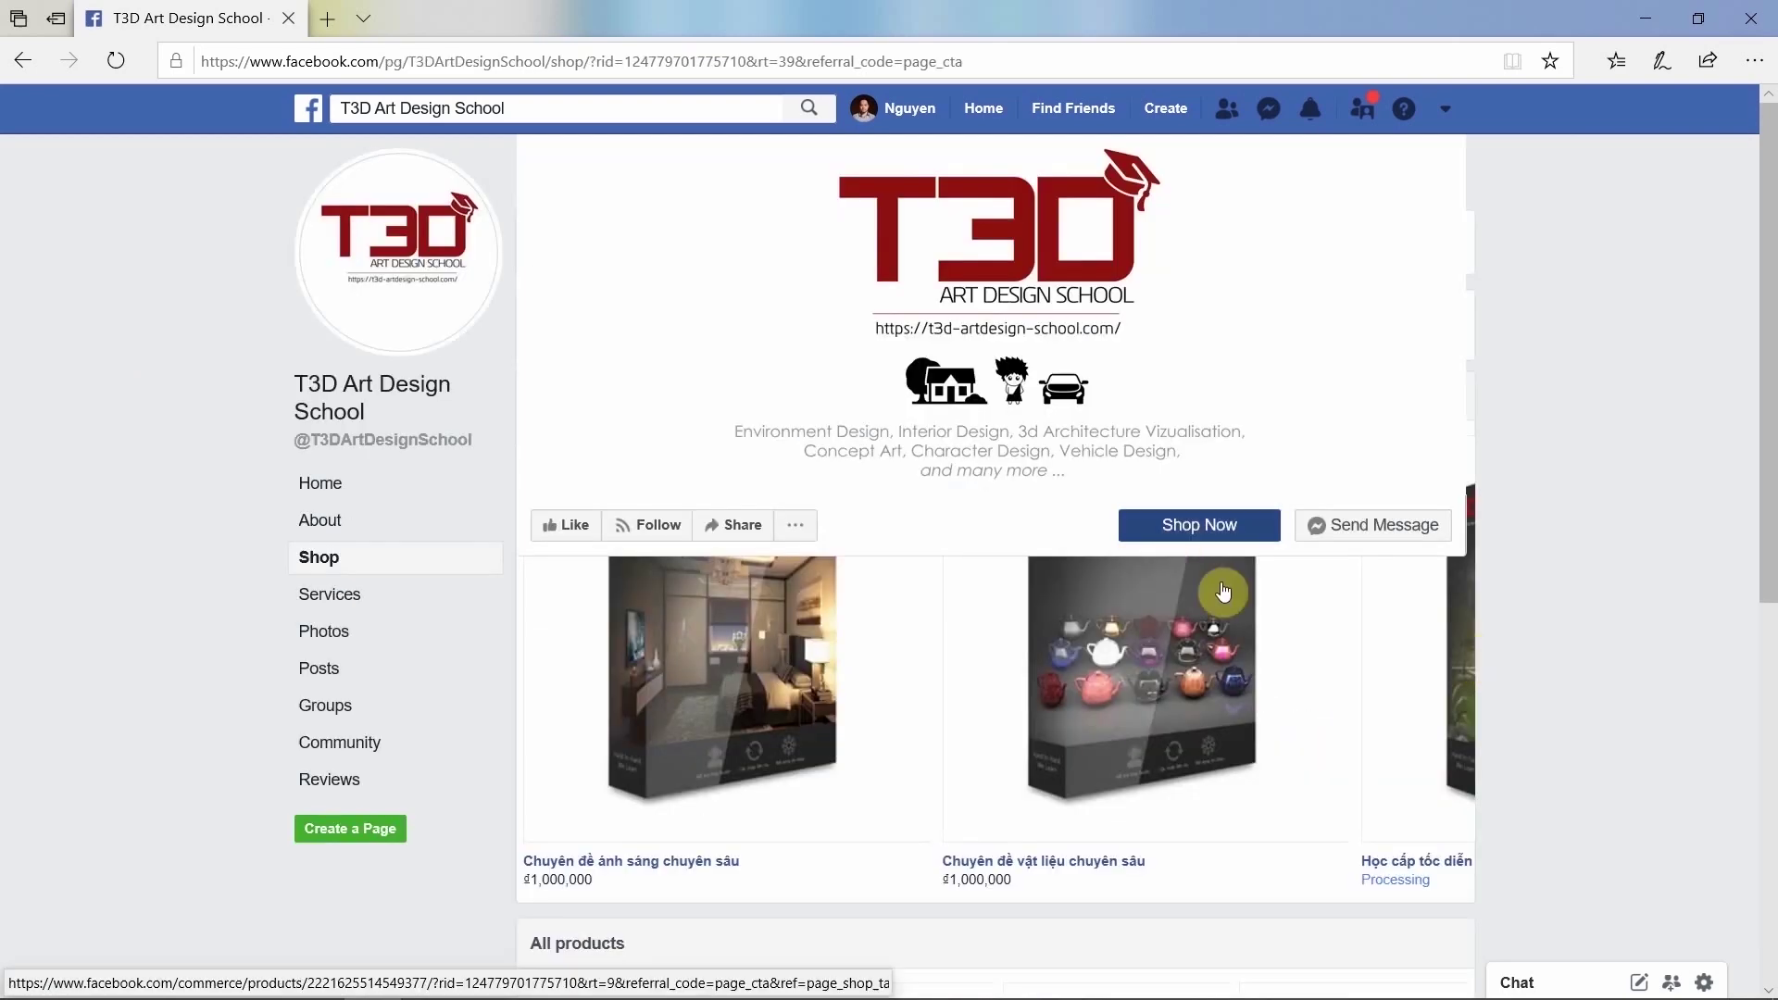
pyautogui.scroll(-2, 1600, 796)
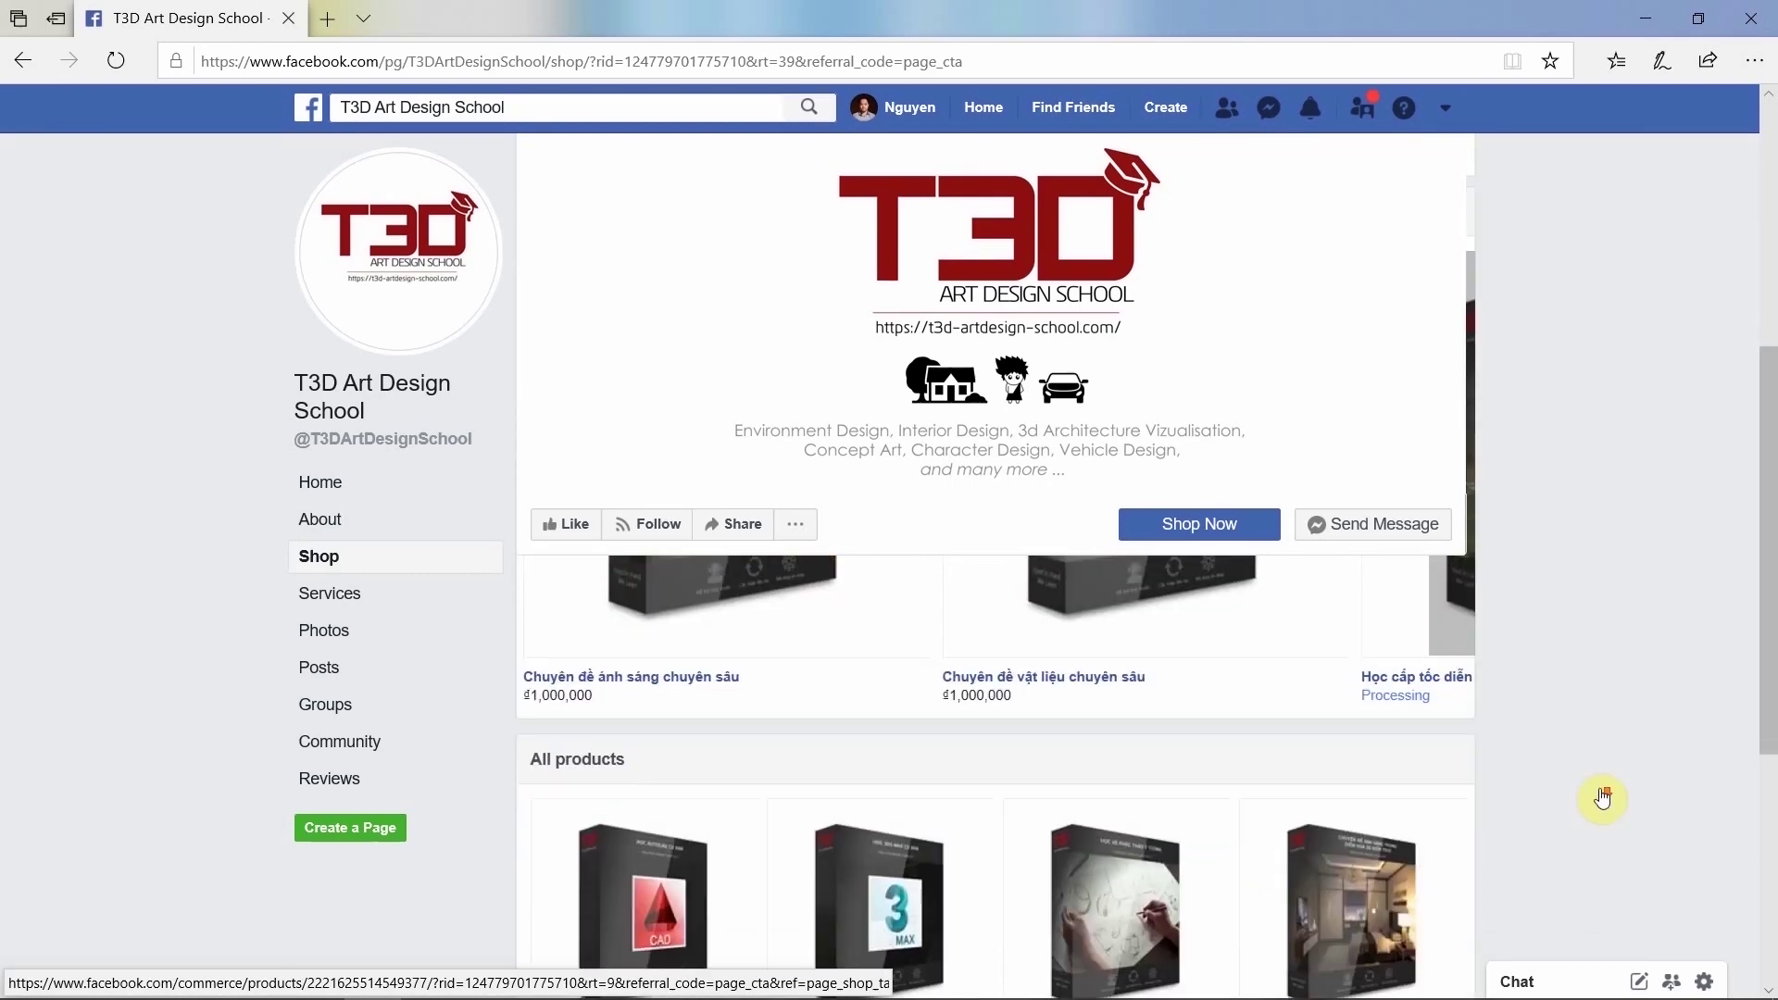
pyautogui.scroll(-2, 1601, 796)
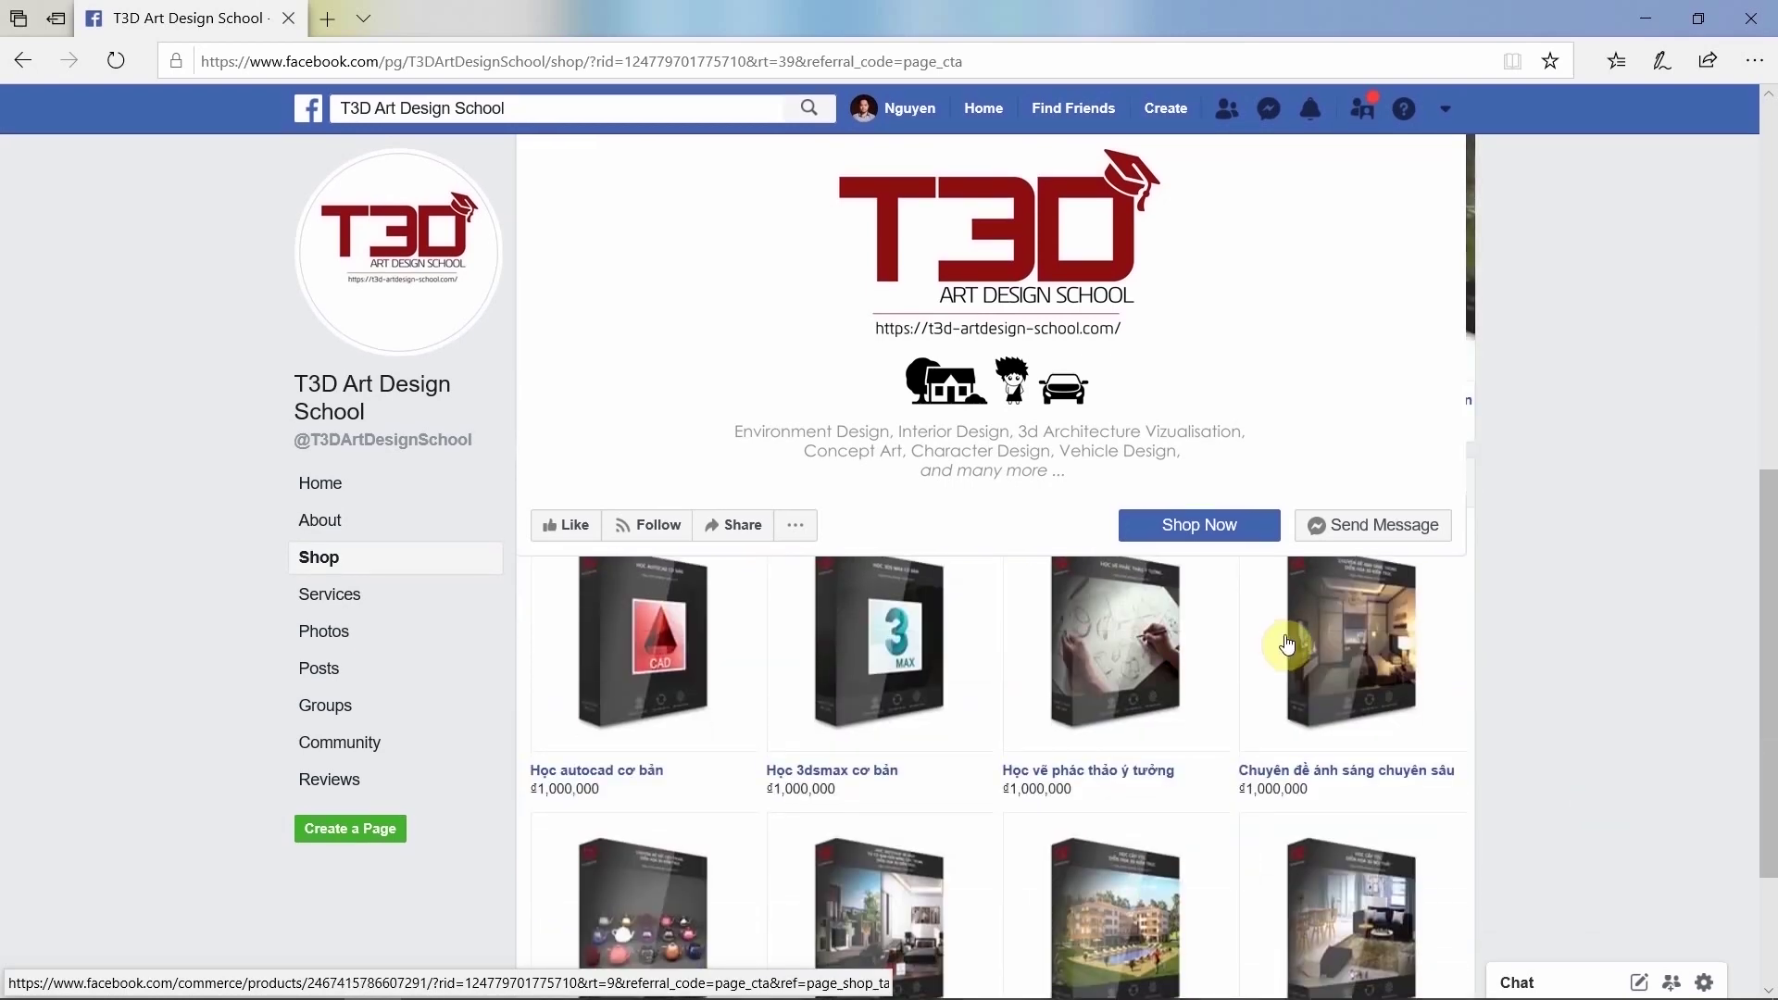
# Open the course "Chuyên đề ánh sáng chuyên sâu" and send the school the prepared message of interest.
pyautogui.click(1361, 683)
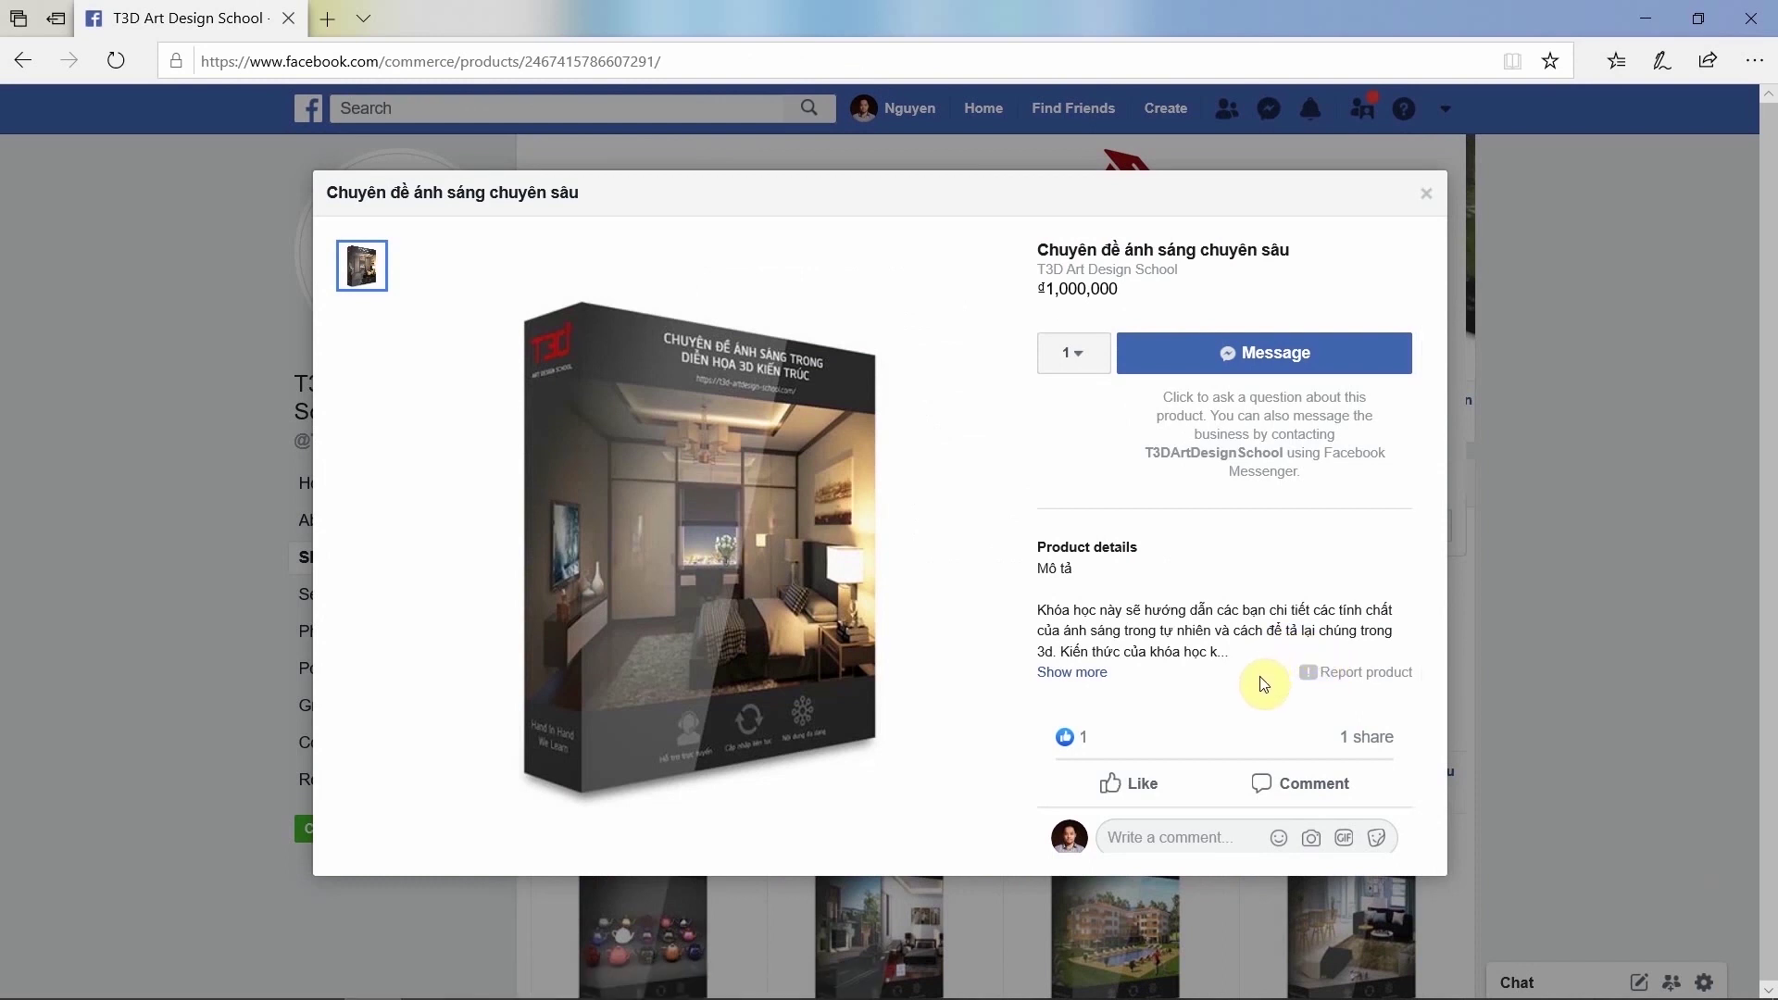
pyautogui.click(1194, 837)
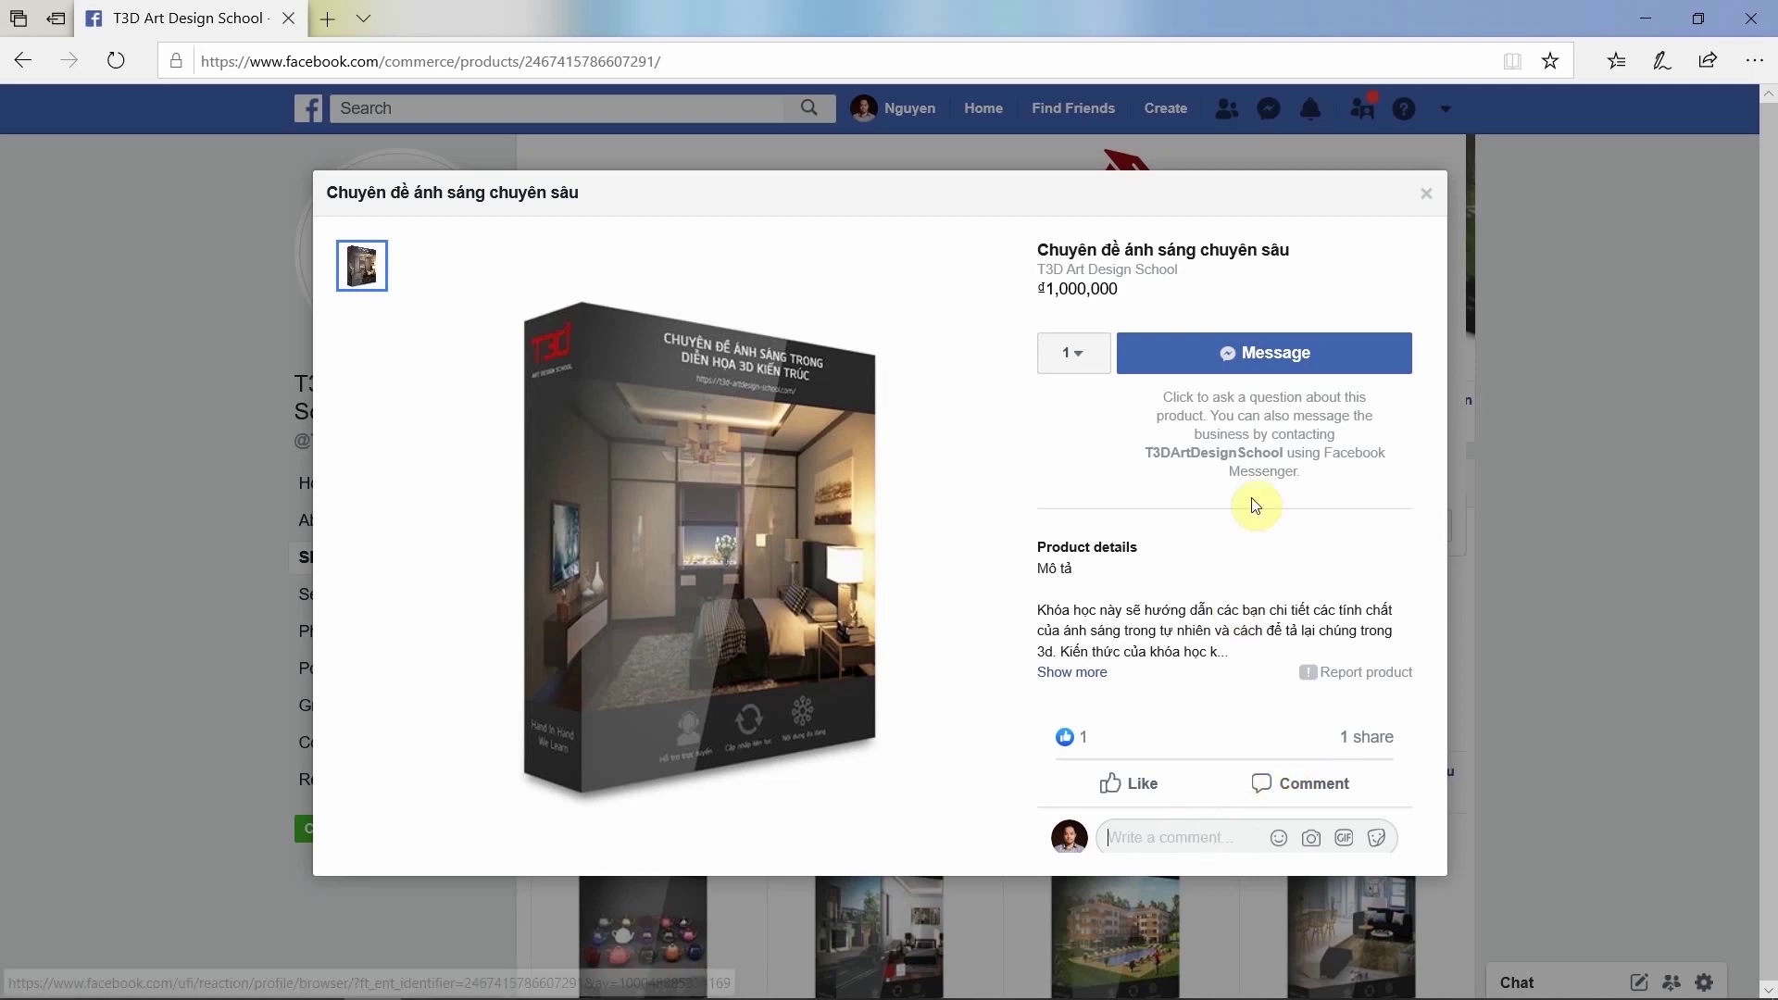
pyautogui.click(1270, 360)
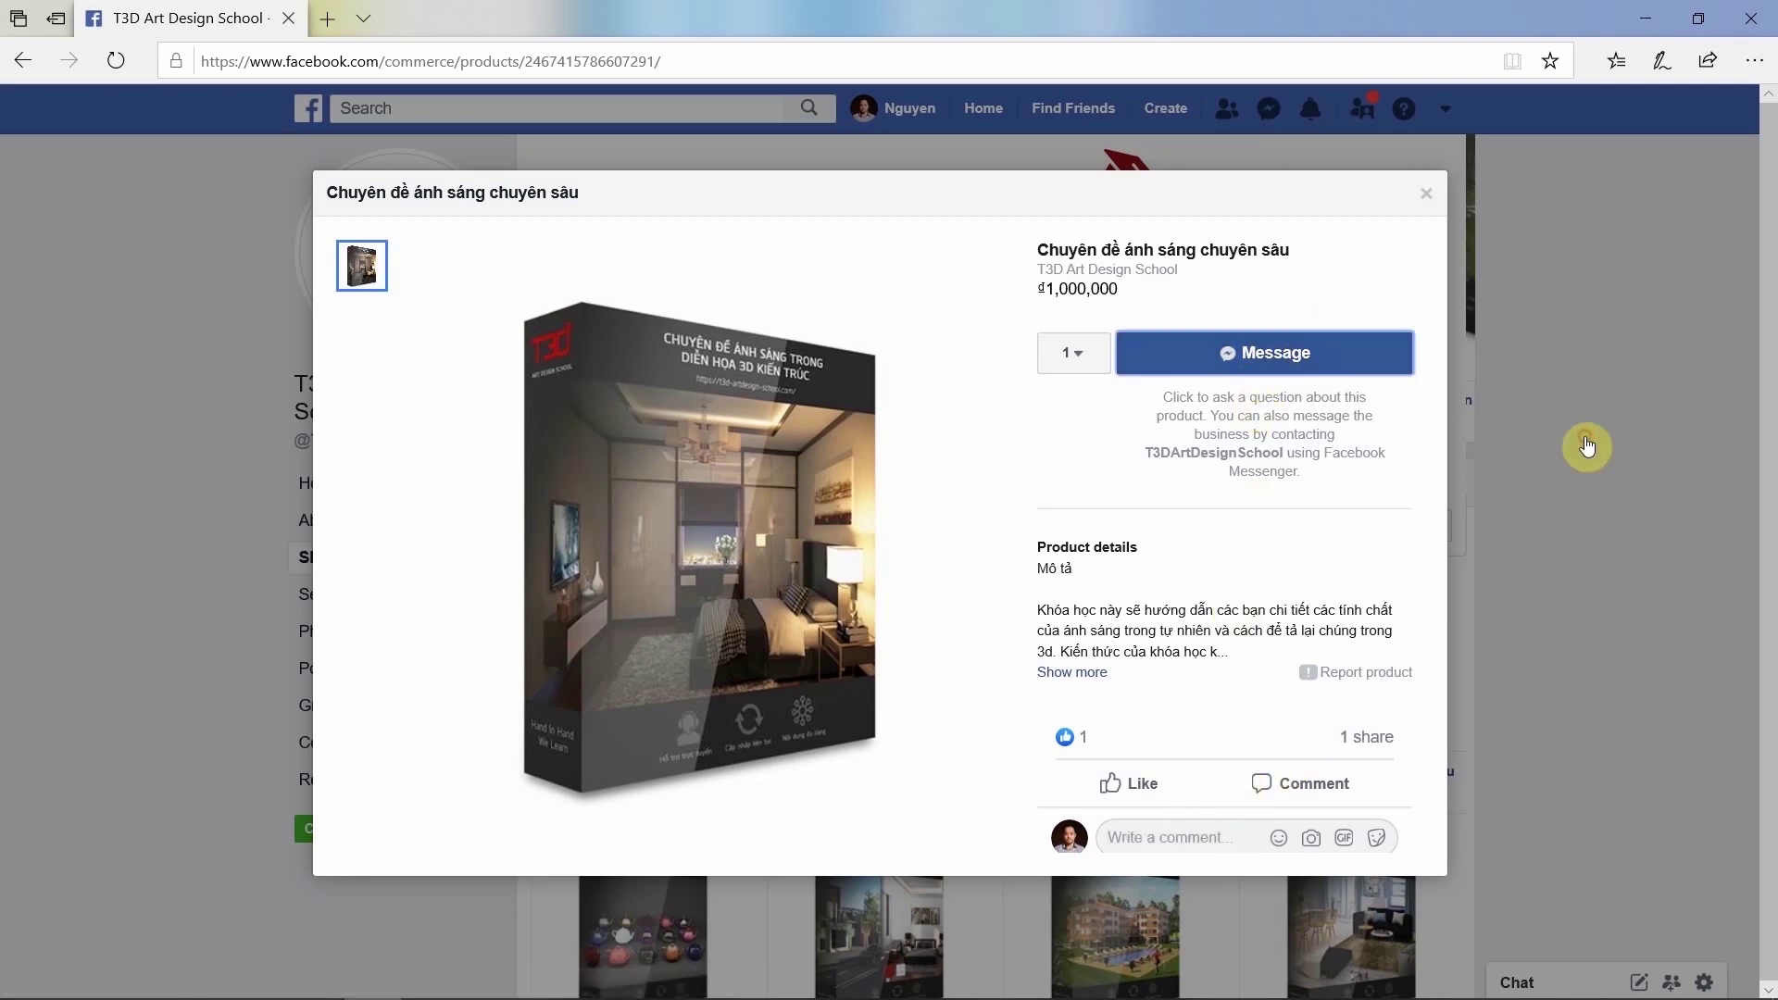
pyautogui.click(1091, 627)
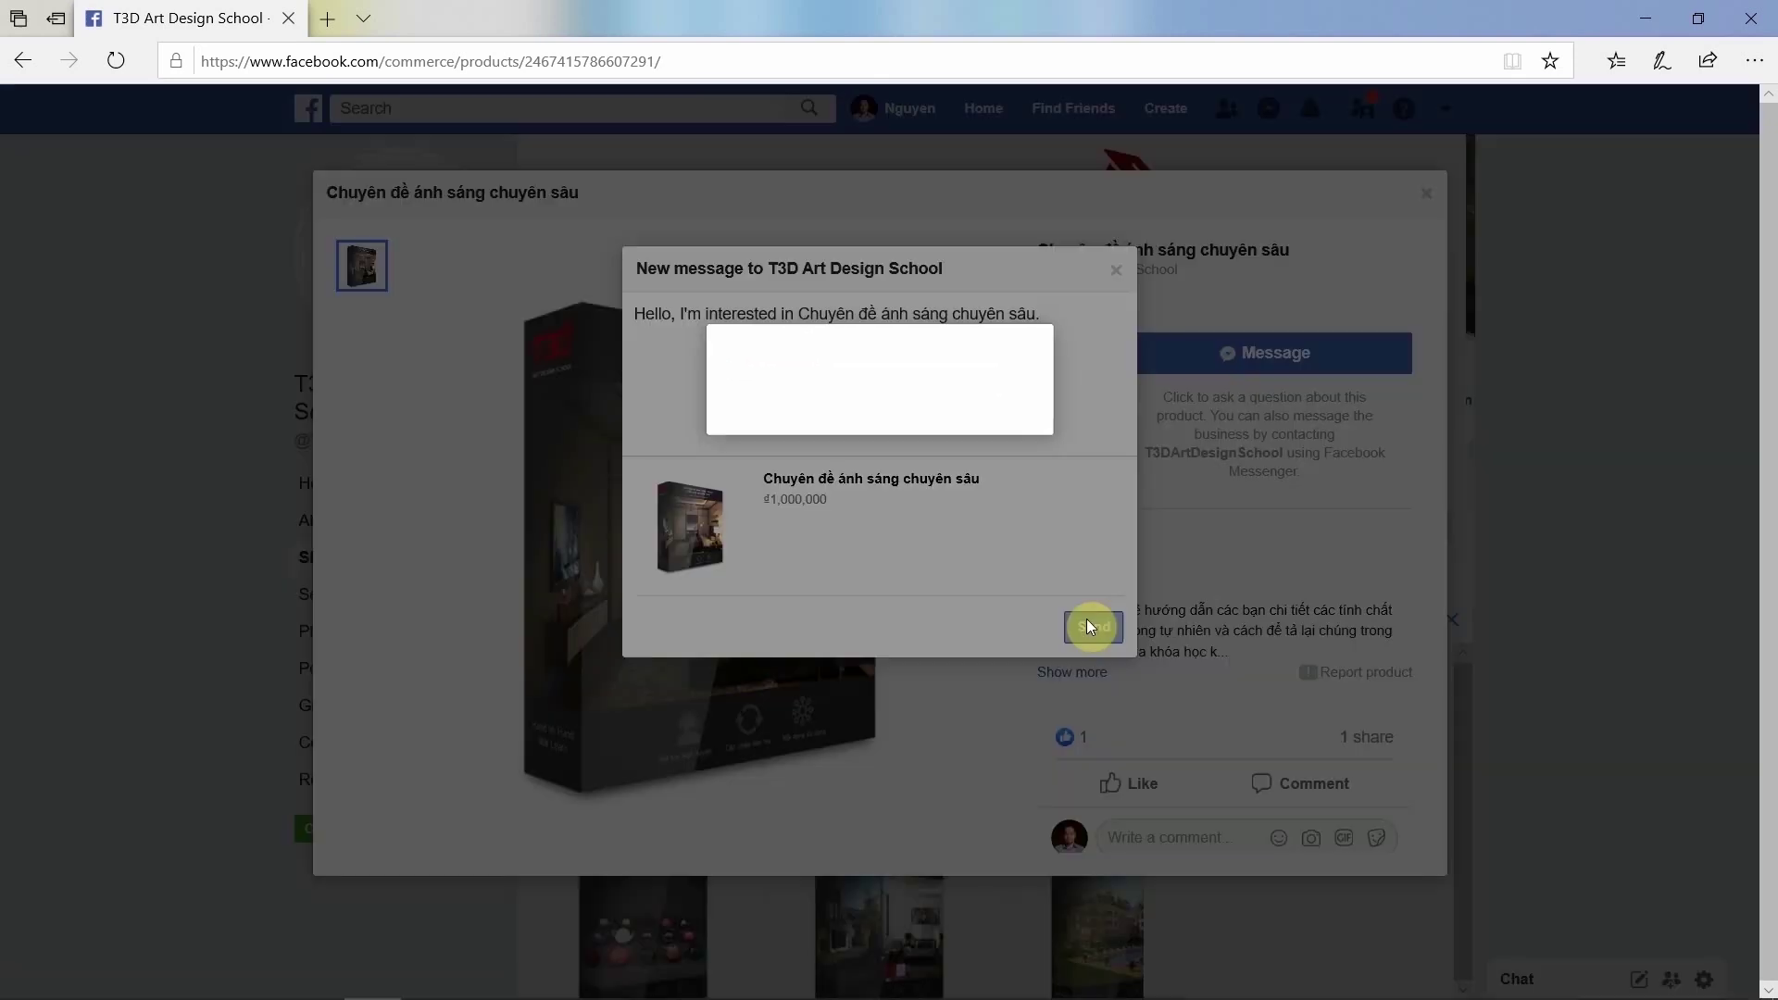